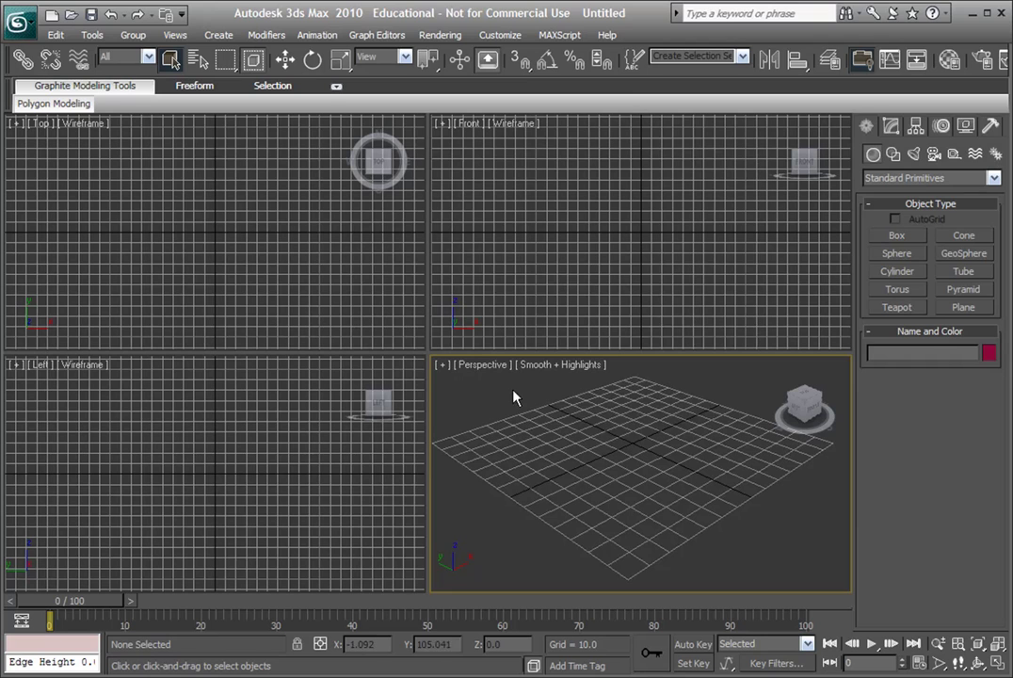
Step: Load the collision from hustler.dff with Kam's Collision IO script and close the script window
click(991, 127)
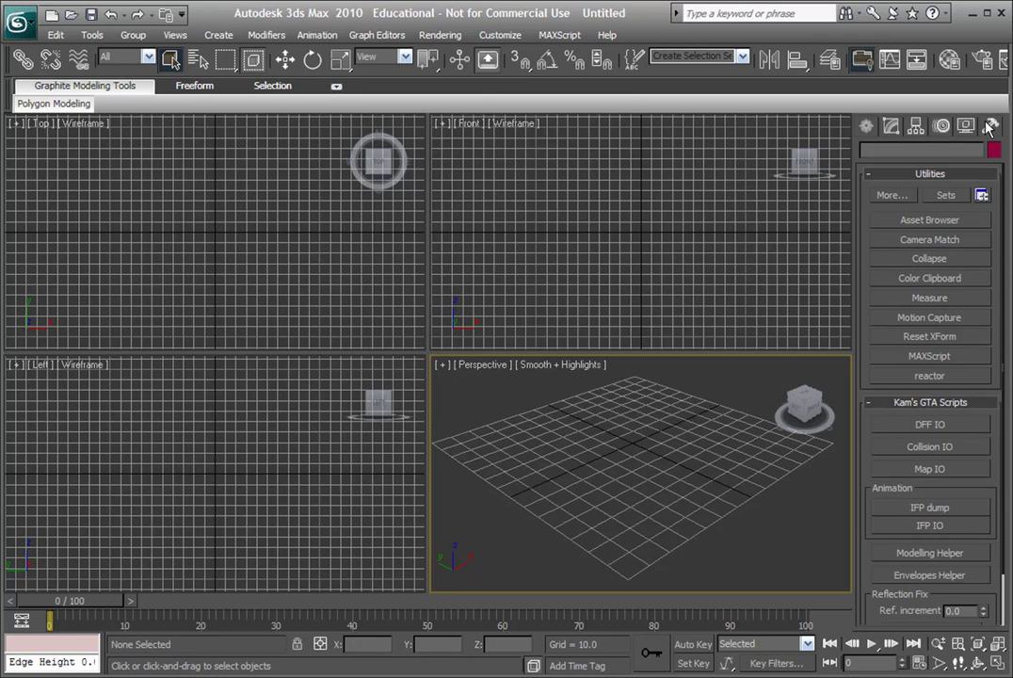
click(920, 446)
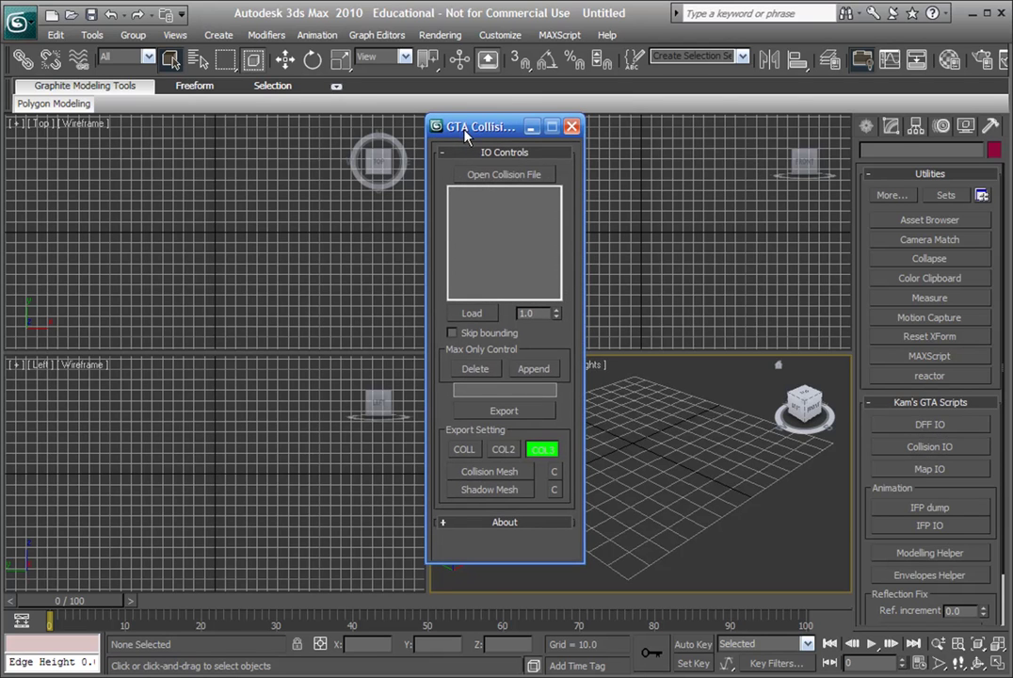
click(505, 175)
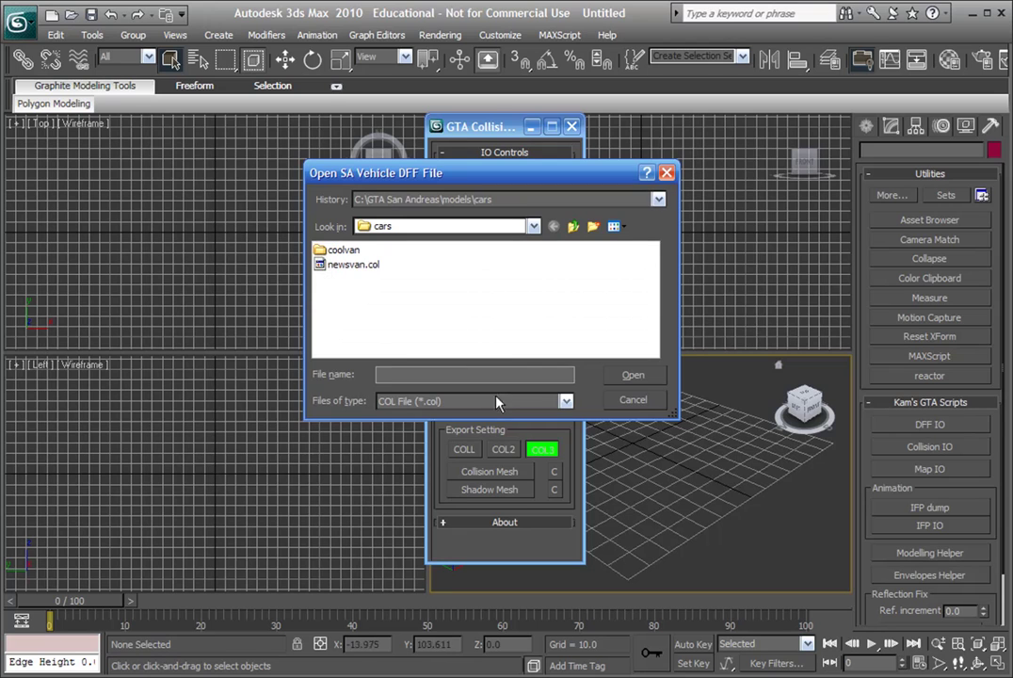
click(485, 401)
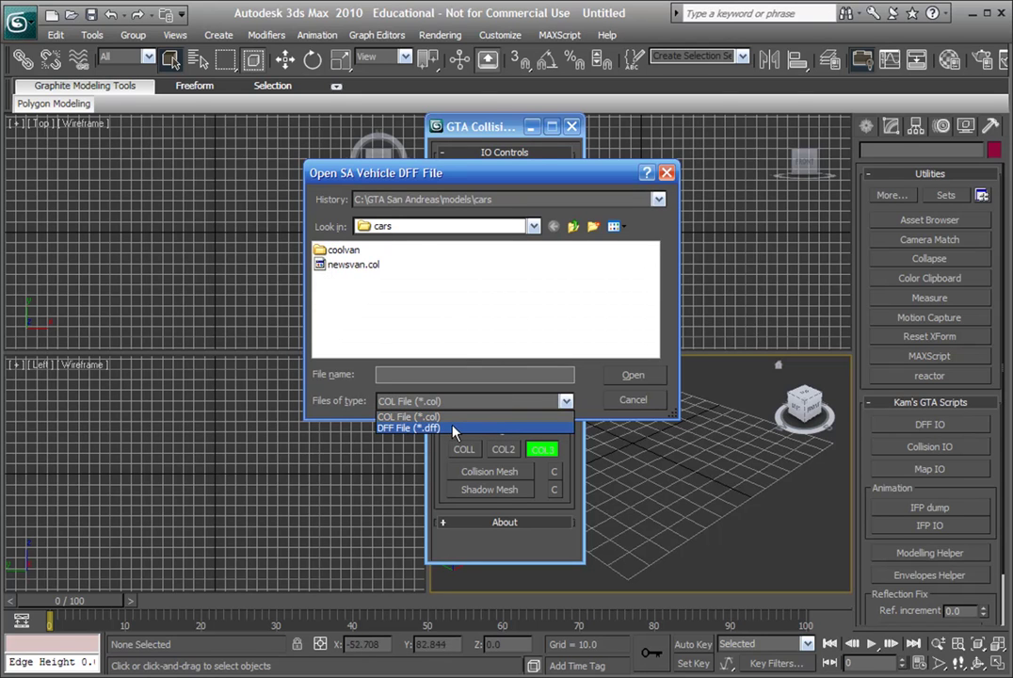
click(452, 428)
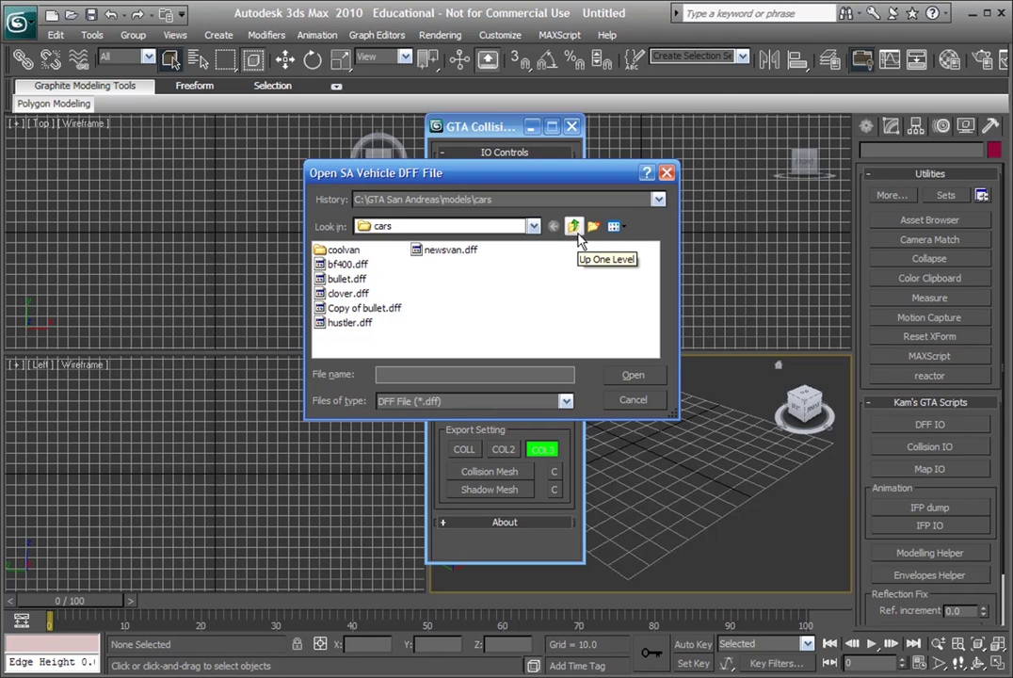
double_click(363, 323)
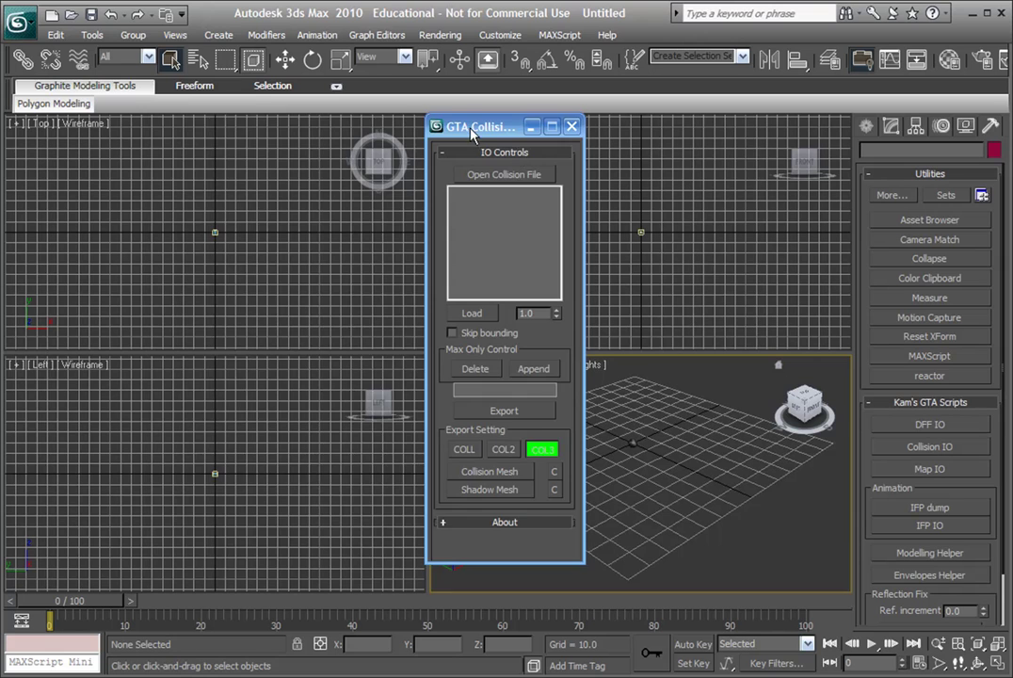
drag(470, 129, 279, 137)
scroll(595, 446, up, 10)
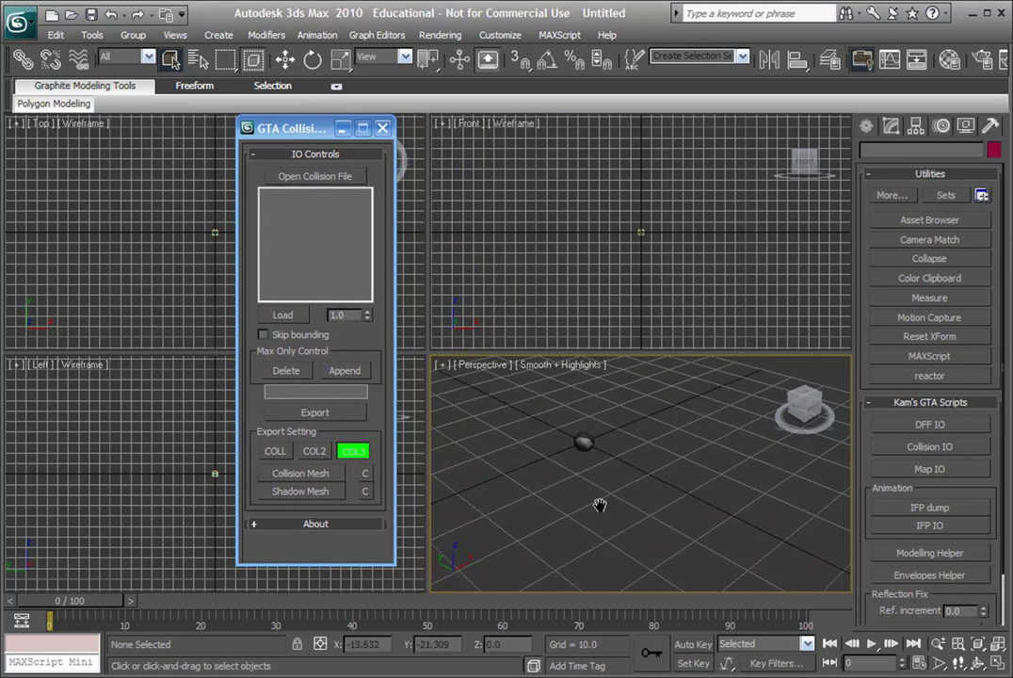
scroll(558, 493, up, 8)
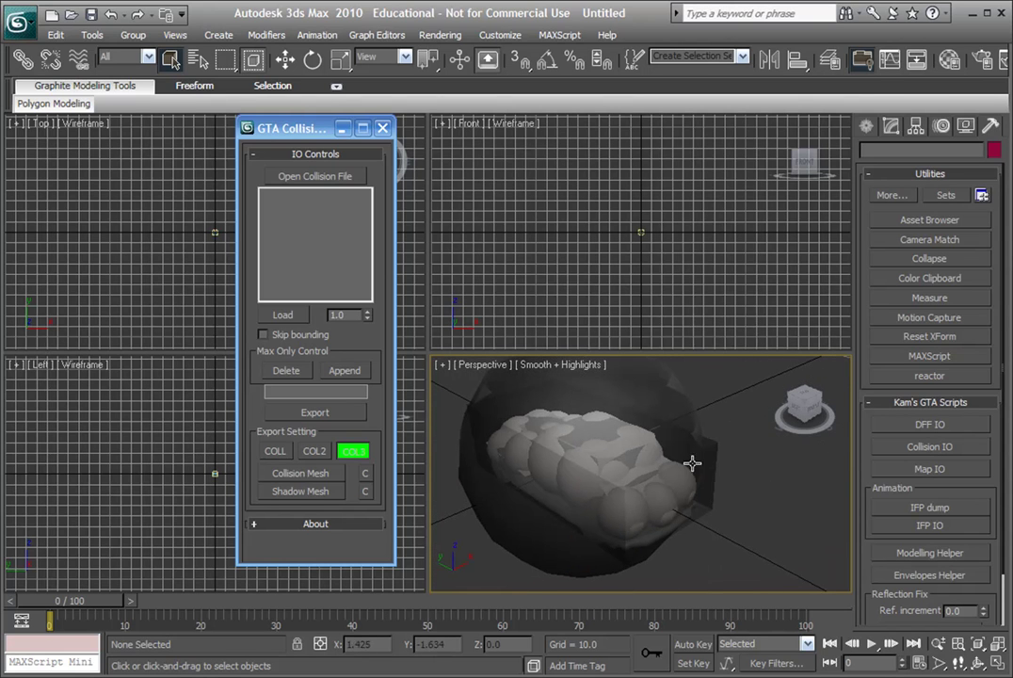
click(383, 128)
Step: Lift the Bounding Sphere off the car collision and delete it
alt+middle_drag(657, 522, 633, 584)
click(606, 534)
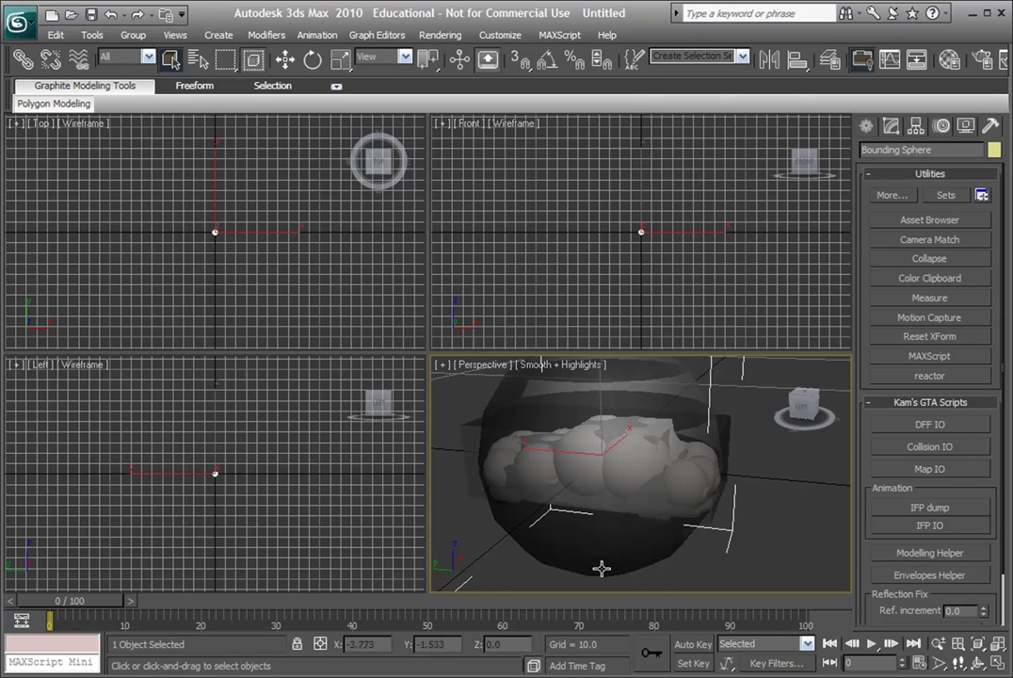
alt+middle_drag(607, 533, 603, 527)
click(286, 61)
scroll(621, 432, down, 5)
drag(621, 433, 619, 339)
alt+middle_drag(663, 480, 649, 425)
key(Delete)
Step: Delete the transparent bounding box surrounding the car collision
scroll(636, 483, up, 3)
scroll(636, 476, up, 3)
middle_drag(574, 473, 627, 440)
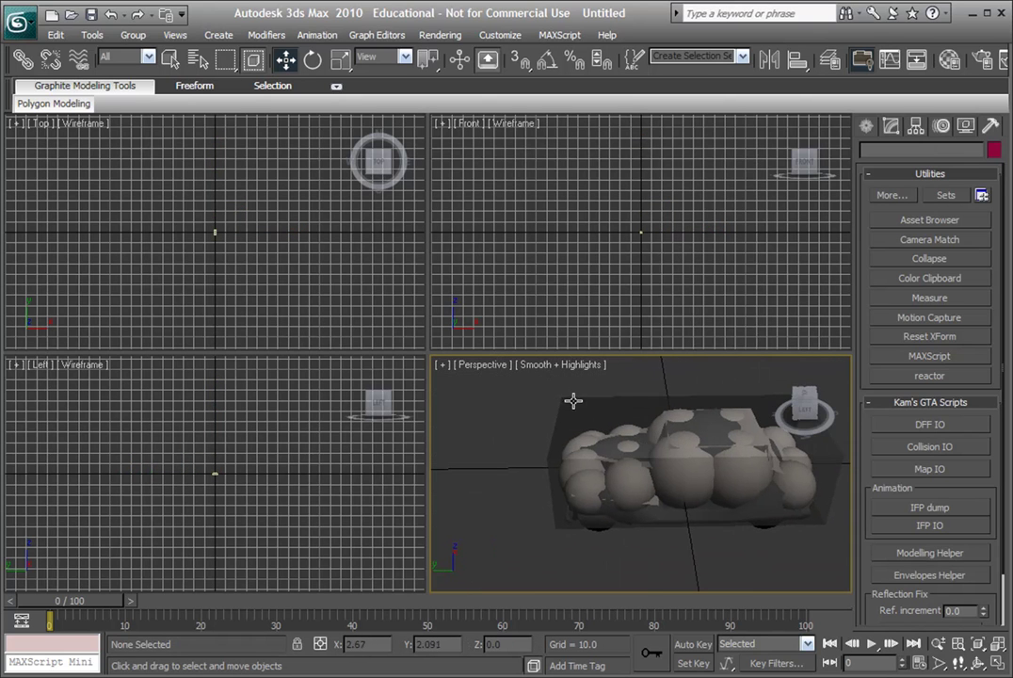
click(579, 405)
key(Delete)
Step: Examine the individual collision spheres along the front and side of the car
alt+middle_drag(579, 405, 592, 458)
scroll(592, 425, up, 3)
scroll(592, 458, down, 3)
scroll(611, 459, up, 3)
click(642, 459)
click(542, 500)
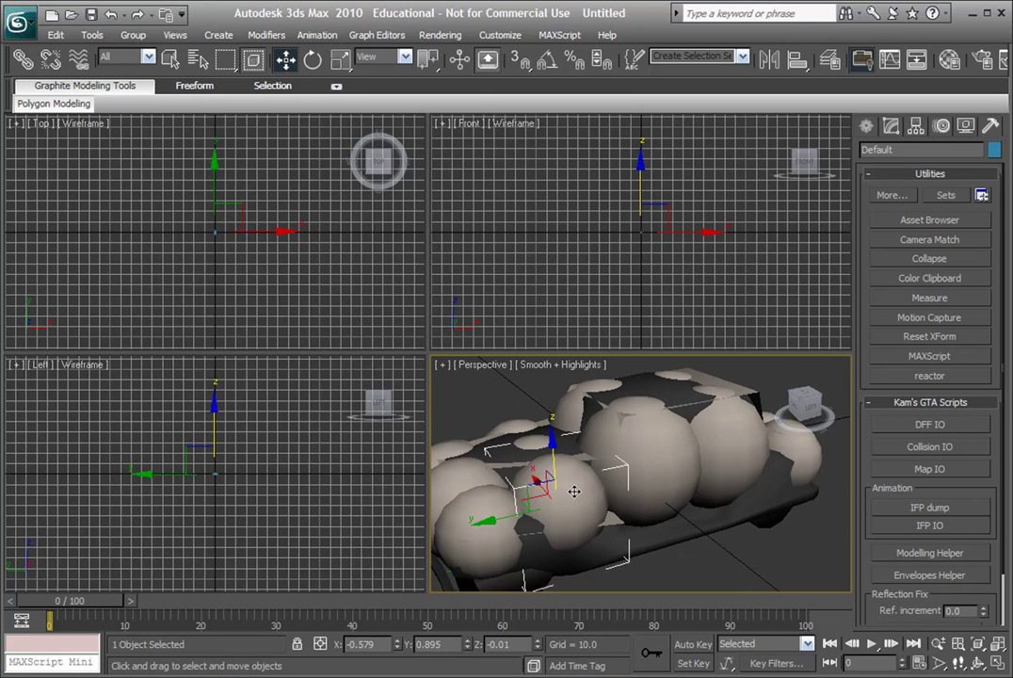
click(478, 509)
alt+middle_drag(478, 509, 450, 520)
click(590, 523)
click(550, 519)
click(600, 551)
Step: Examine the SM_hustler shadow mesh along the lower body of the car
middle_drag(599, 551, 581, 529)
scroll(581, 530, up, 2)
scroll(581, 529, down, 2)
click(669, 492)
click(687, 560)
scroll(671, 510, up, 5)
click(670, 512)
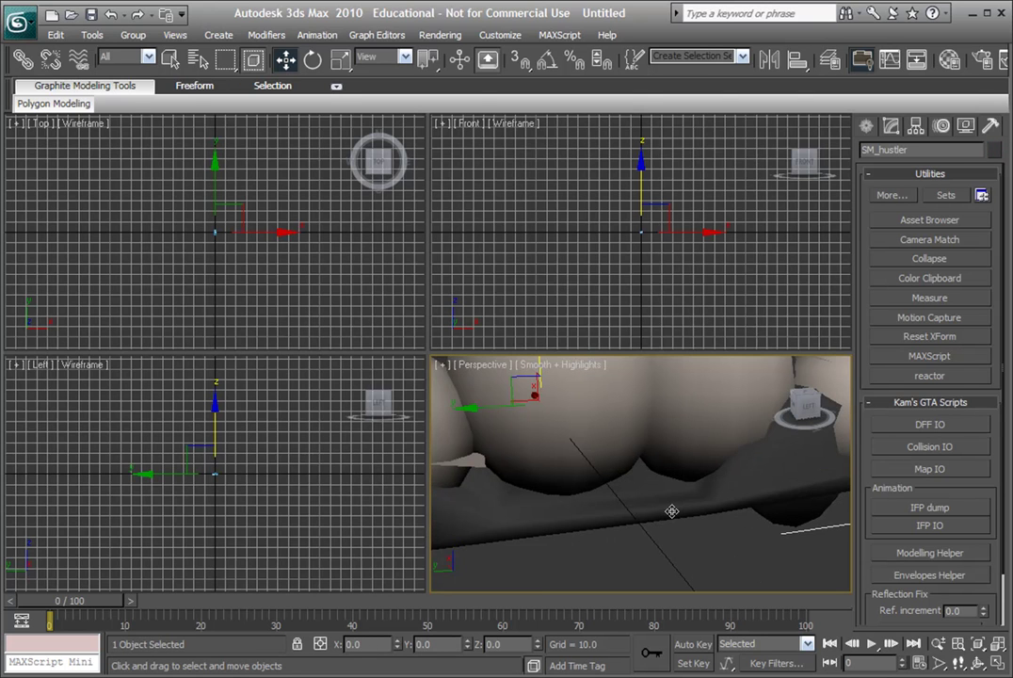
middle_drag(671, 509, 617, 562)
scroll(692, 528, down, 5)
click(693, 548)
Step: Try lifting the CM_hustler collision mesh out of the spheres, and undo the move
scroll(613, 518, up, 4)
middle_drag(613, 502, 514, 538)
scroll(624, 494, up, 3)
middle_drag(670, 539, 662, 569)
click(604, 479)
scroll(659, 466, down, 4)
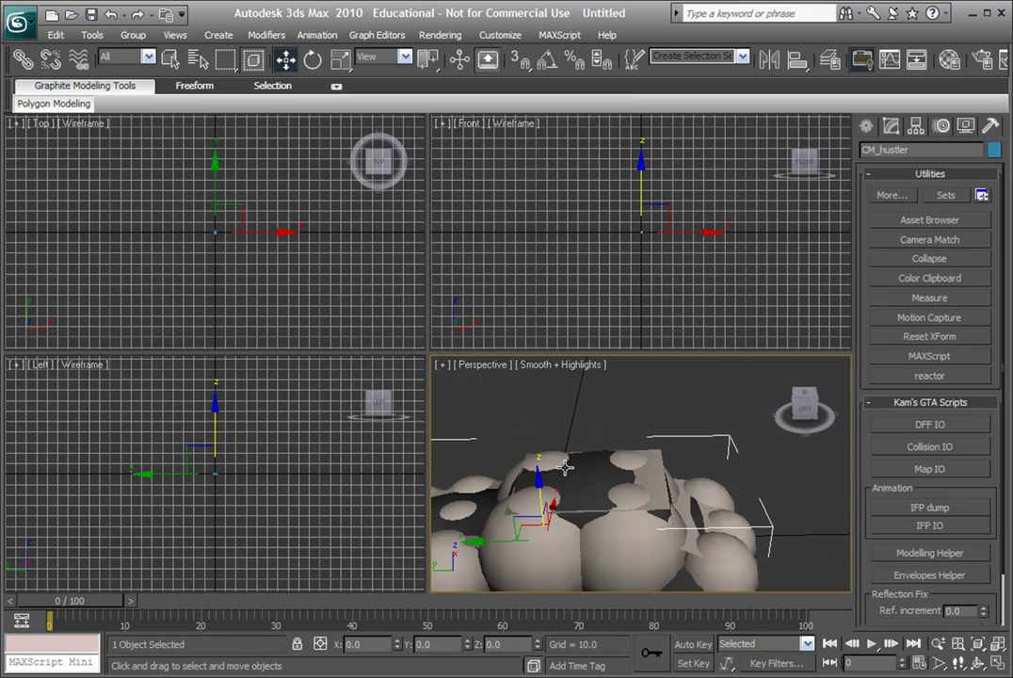
drag(540, 488, 524, 350)
middle_drag(539, 508, 663, 518)
scroll(663, 518, down, 3)
alt+middle_drag(650, 470, 541, 448)
key(ctrl+z)
Step: Isolate the CM_hustler collision mesh and move the isolation warning window clear of the viewports
click(518, 431)
scroll(545, 458, up, 3)
scroll(599, 402, up, 5)
scroll(603, 405, down, 5)
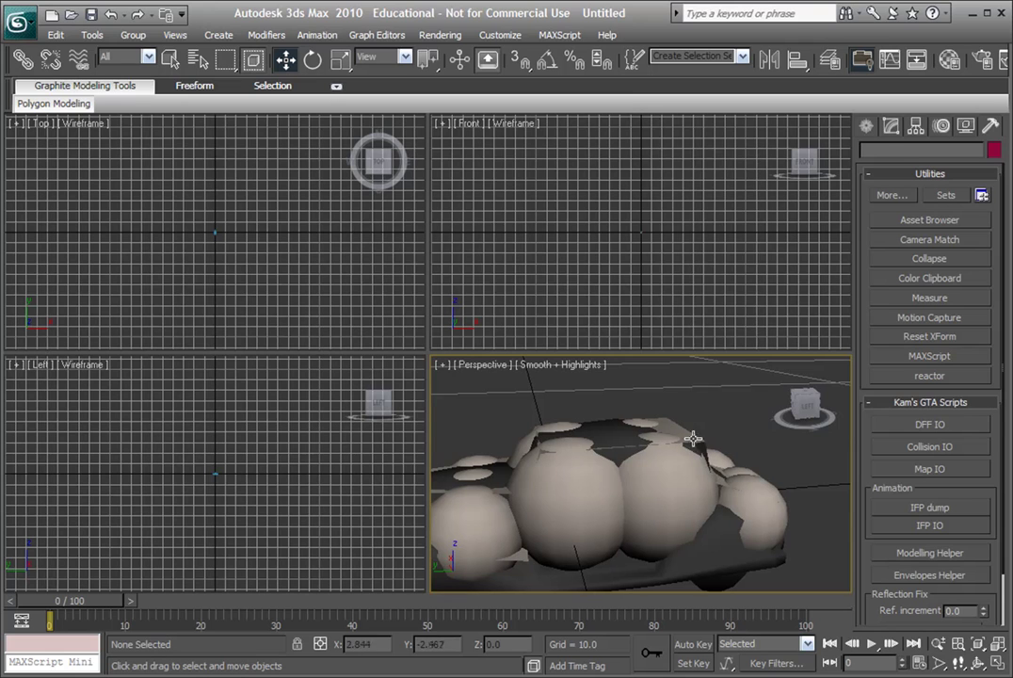
click(688, 435)
right_click(684, 431)
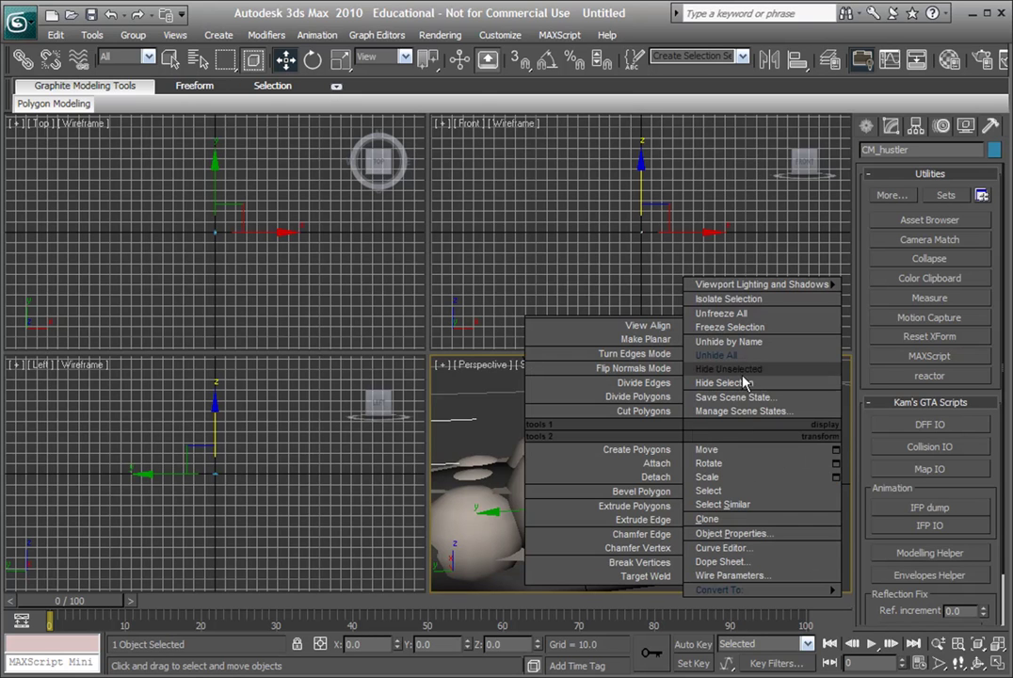
click(776, 300)
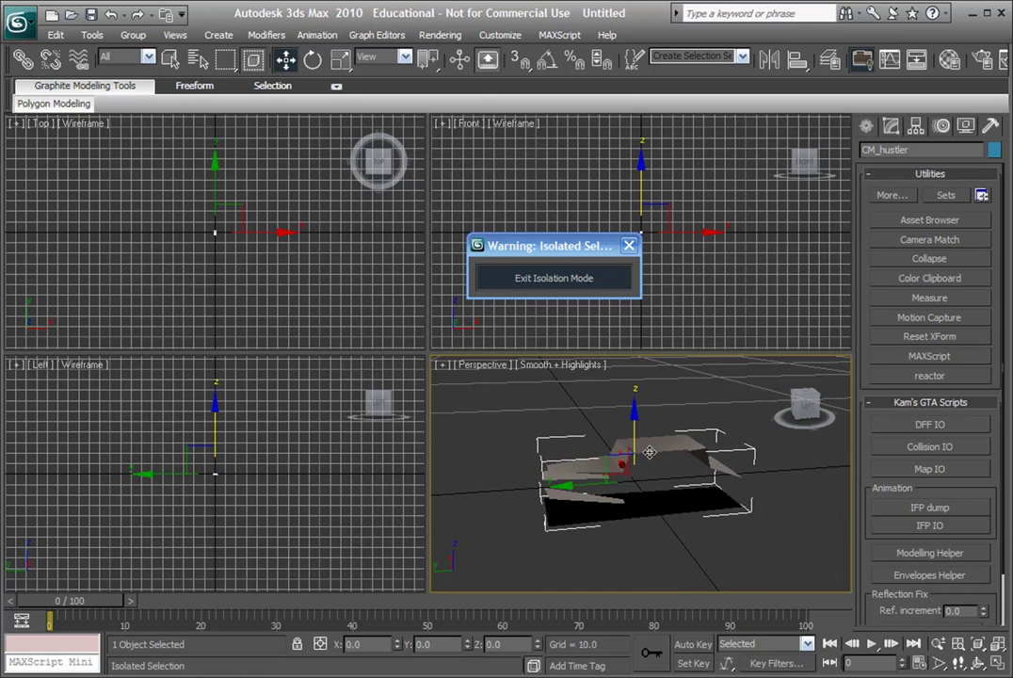
drag(537, 256, 748, 56)
Step: Examine the isolated CM_hustler collision mesh from the side and the back
scroll(509, 439, up, 3)
click(533, 419)
scroll(532, 425, up, 3)
middle_drag(532, 424, 658, 450)
scroll(556, 410, down, 3)
click(652, 438)
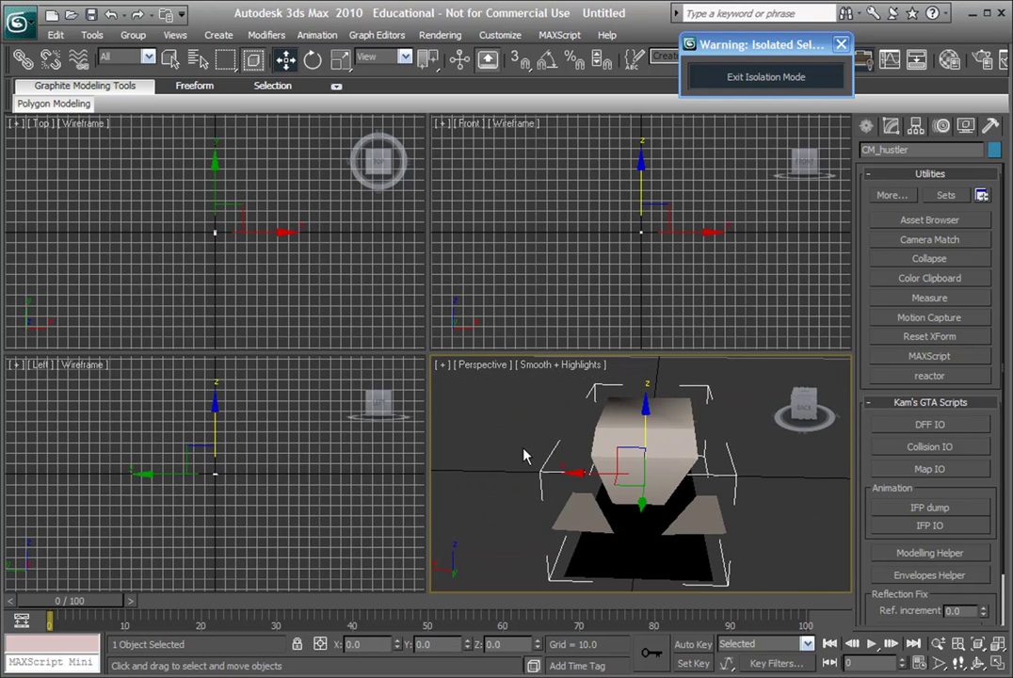
click(526, 456)
alt+middle_drag(525, 455, 626, 445)
click(647, 438)
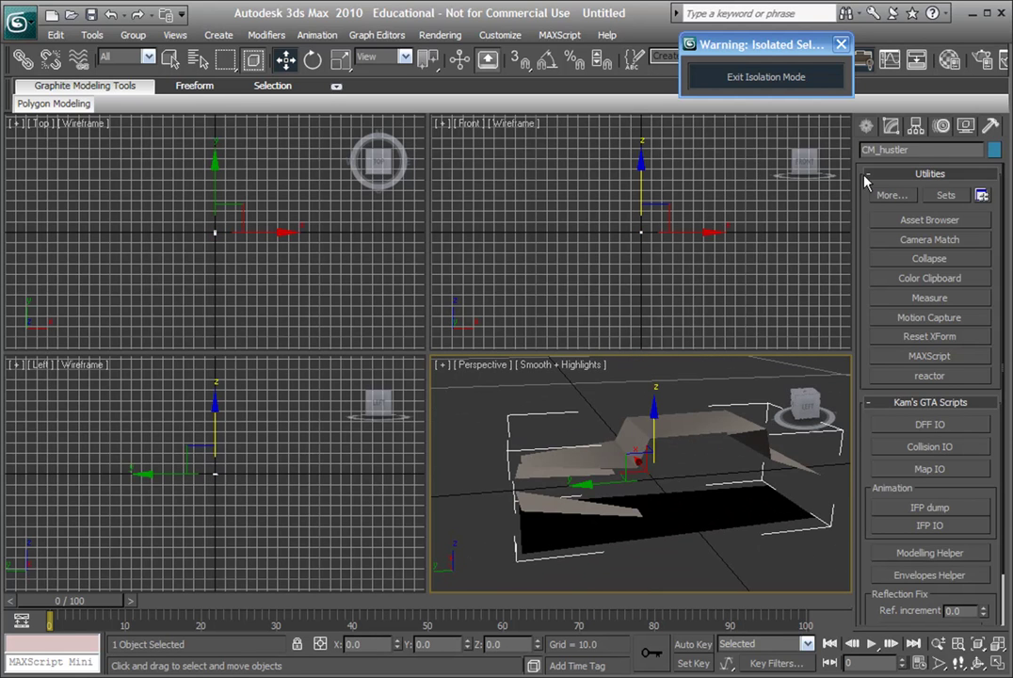
Step: Select vertices at the rear of the CM_hustler roof, move them slightly upward, and leave vertex editing
click(890, 125)
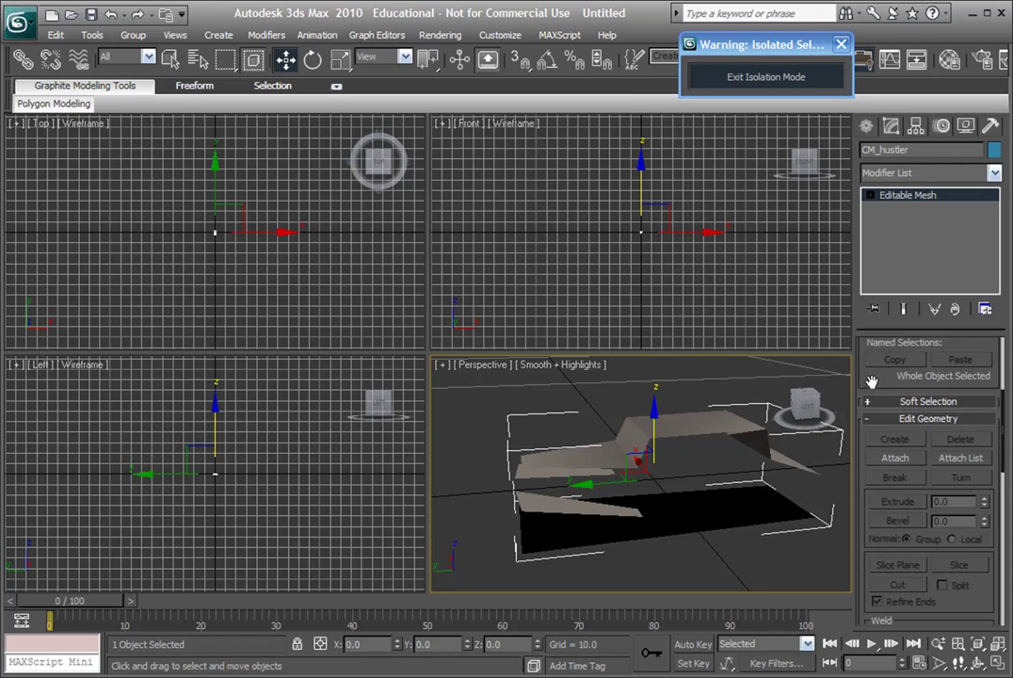
scroll(871, 380, up, 5)
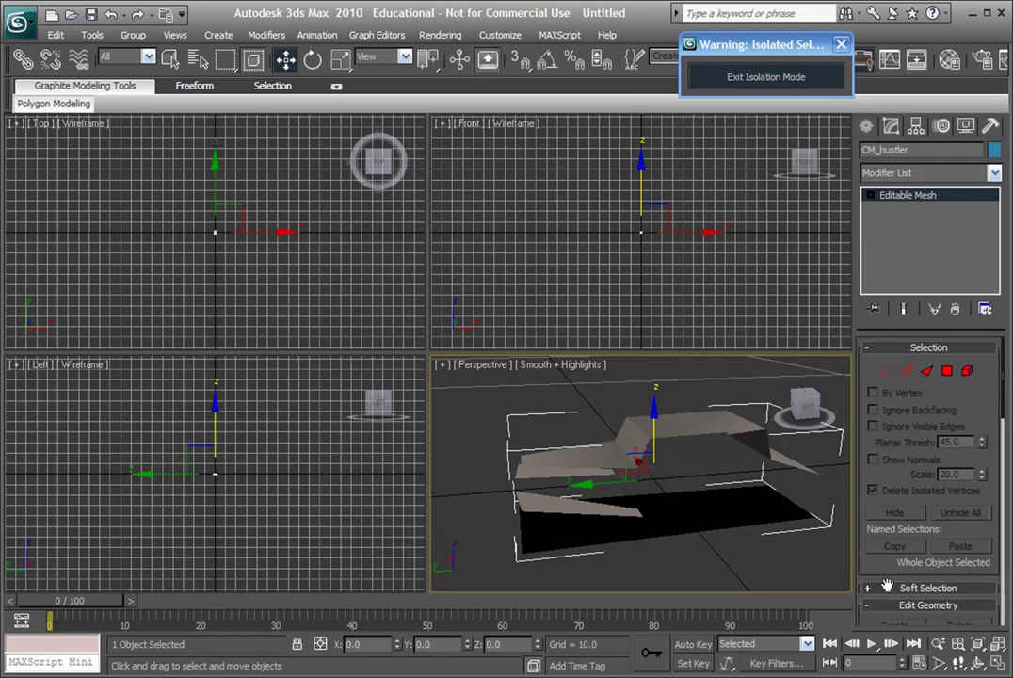
click(885, 371)
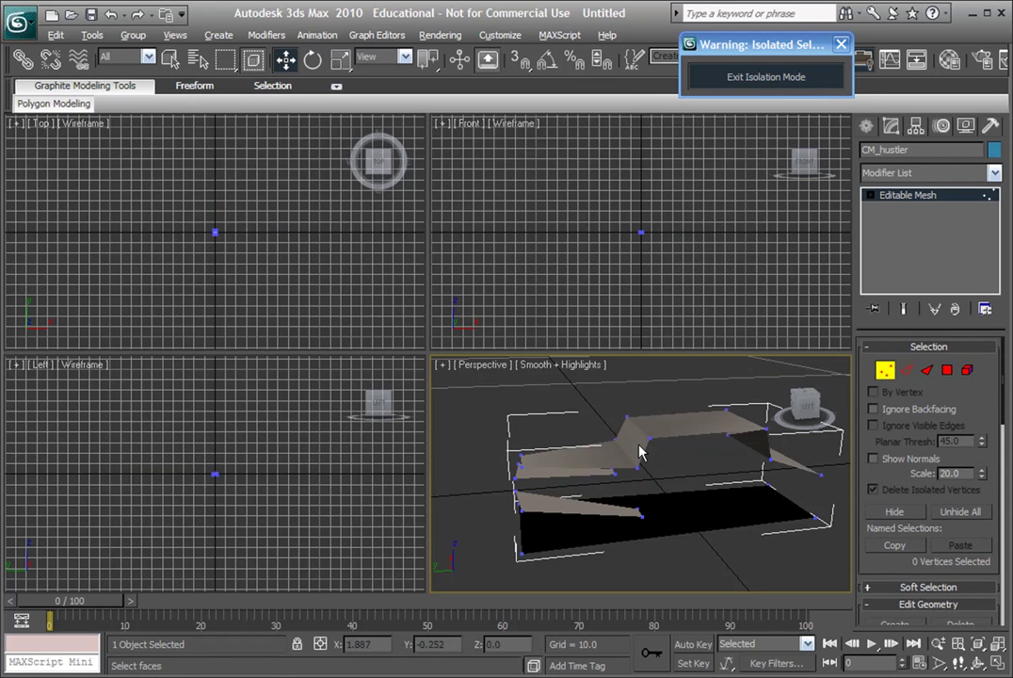
alt+middle_drag(639, 452, 594, 435)
scroll(601, 441, up, 3)
drag(706, 435, 776, 464)
alt+middle_drag(736, 468, 679, 440)
drag(653, 434, 650, 414)
click(561, 421)
alt+middle_drag(561, 420, 612, 458)
click(885, 370)
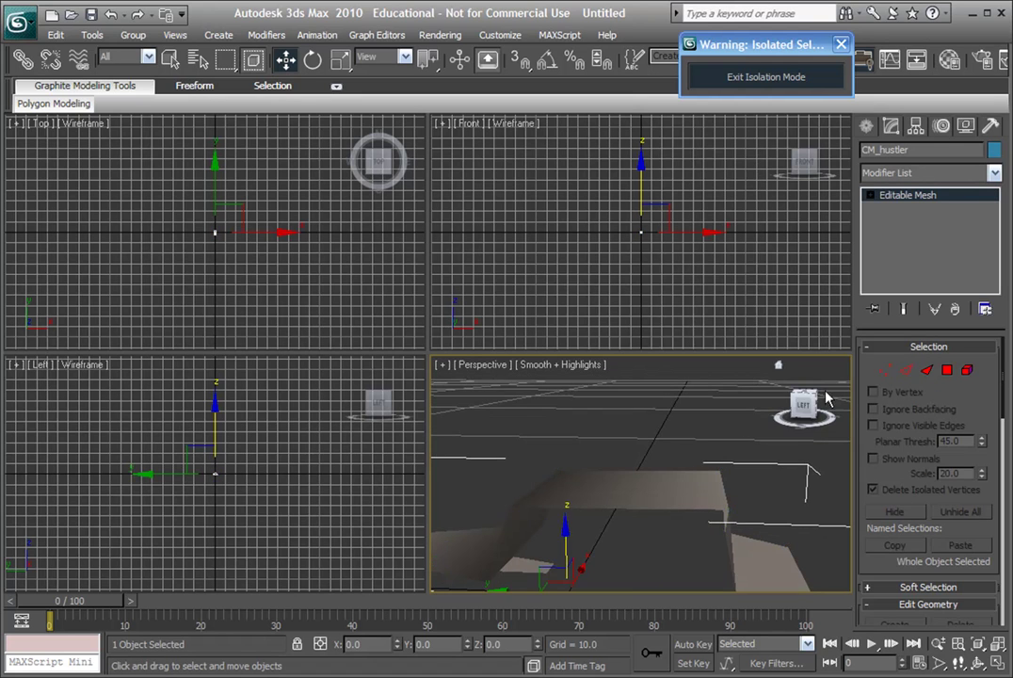
Step: Create a box about 2.65 long and 4.51 wide behind the car mesh and shift it slightly toward the car
middle_drag(724, 427, 466, 420)
scroll(466, 420, down, 3)
click(613, 484)
middle_drag(723, 476, 667, 450)
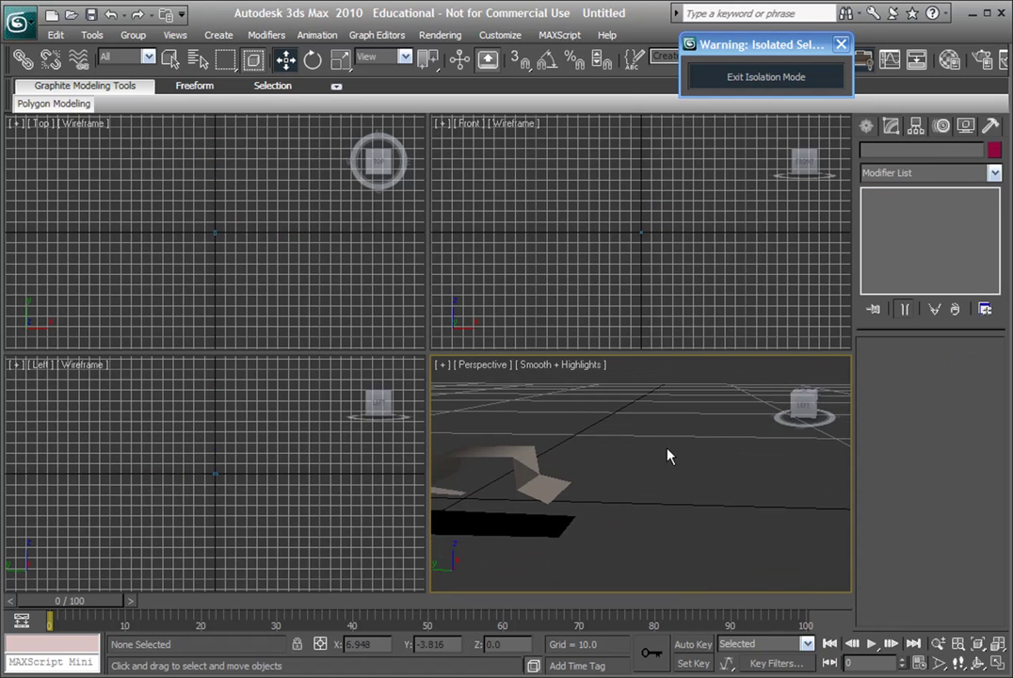
click(866, 126)
click(897, 239)
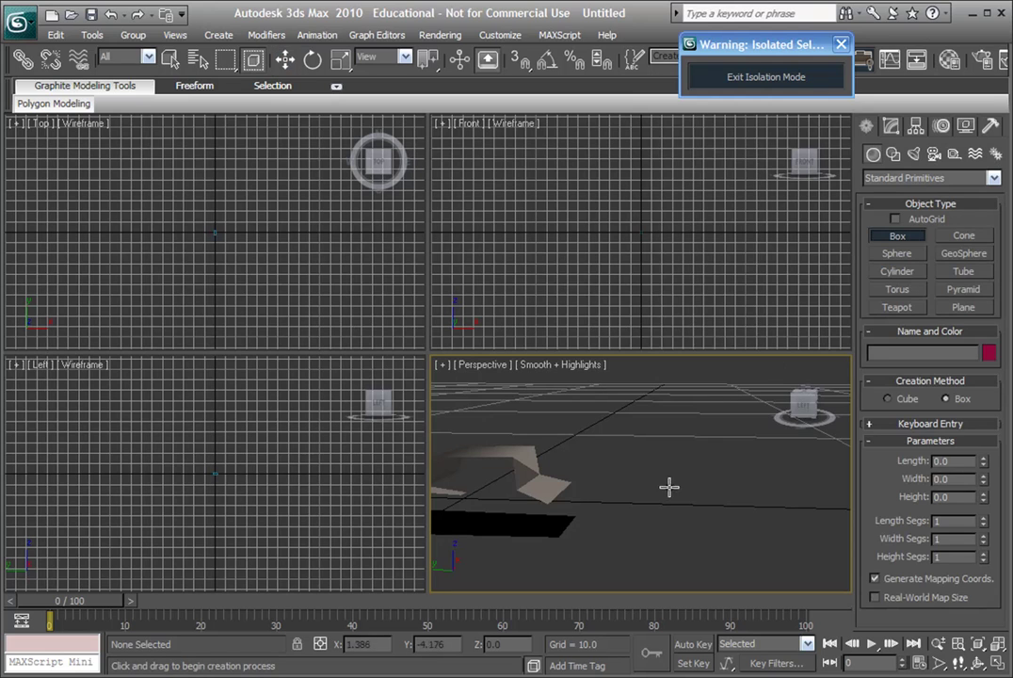
drag(678, 470, 819, 517)
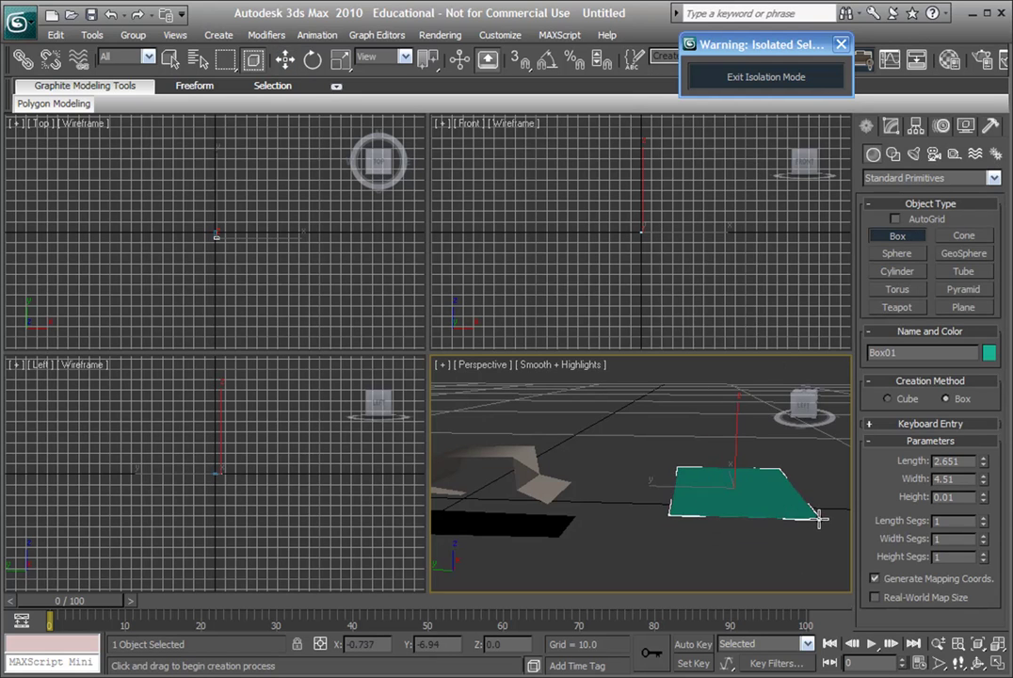
click(766, 475)
middle_drag(717, 491, 677, 497)
click(292, 68)
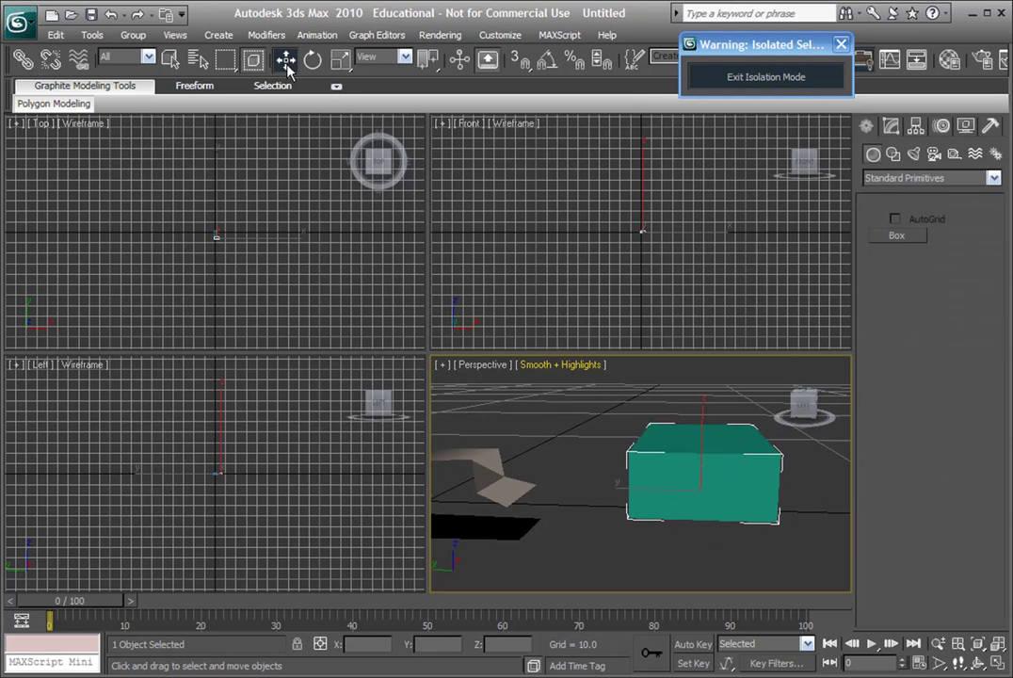
drag(648, 493, 614, 492)
Step: Convert the box to an Editable Mesh
right_click(676, 464)
mouse_move(782, 623)
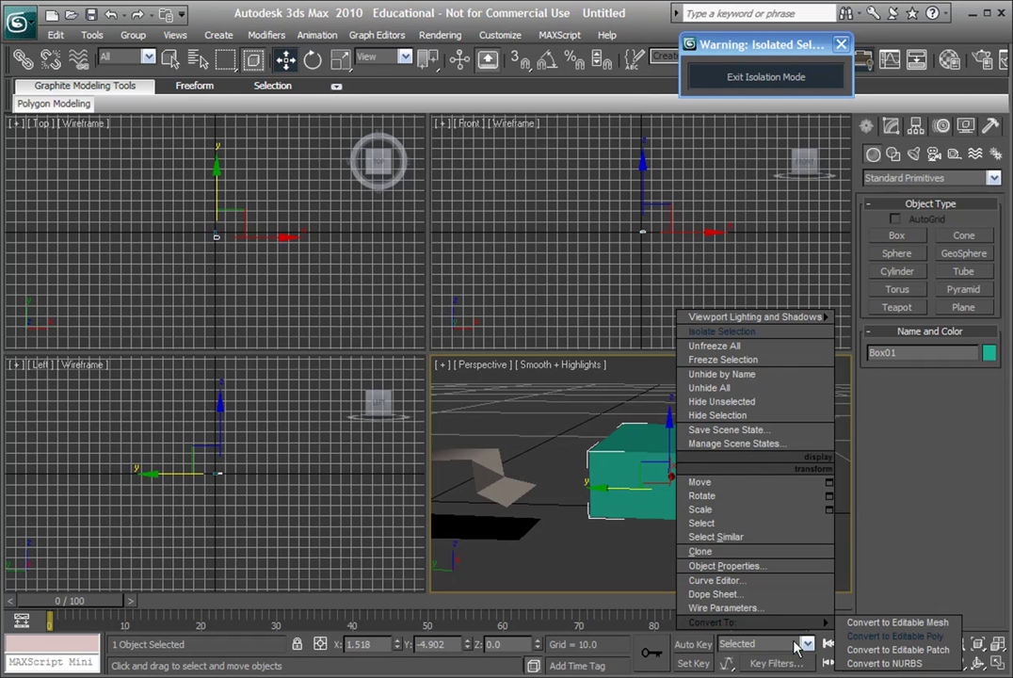
click(862, 650)
right_click(674, 468)
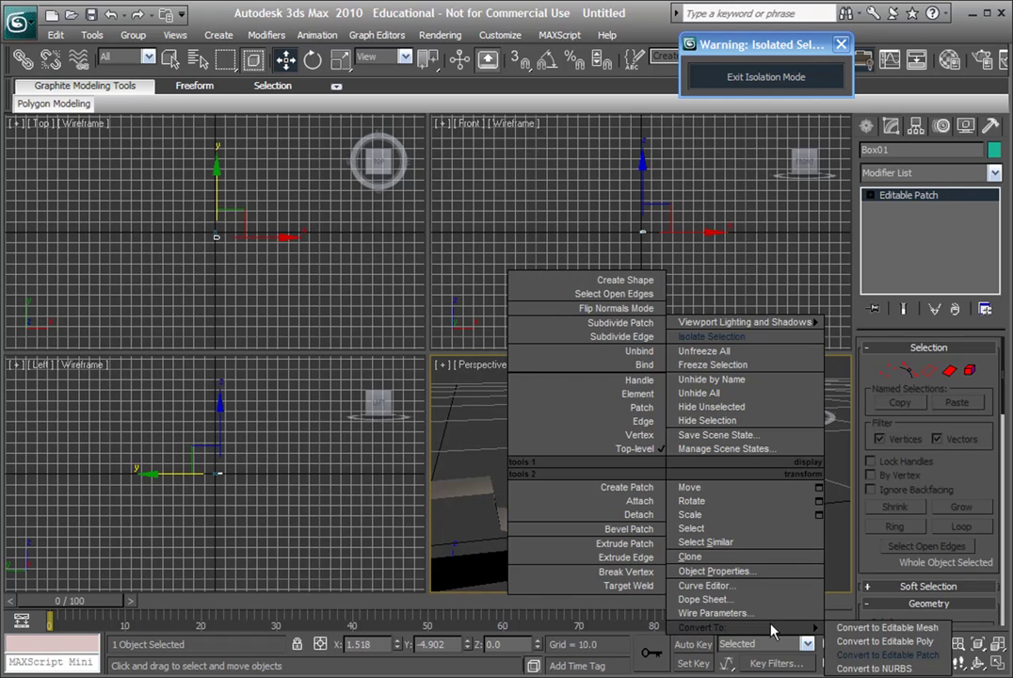
click(832, 628)
Step: Scale the box narrower along its X axis
alt+middle_drag(694, 514, 793, 549)
alt+middle_drag(669, 487, 640, 462)
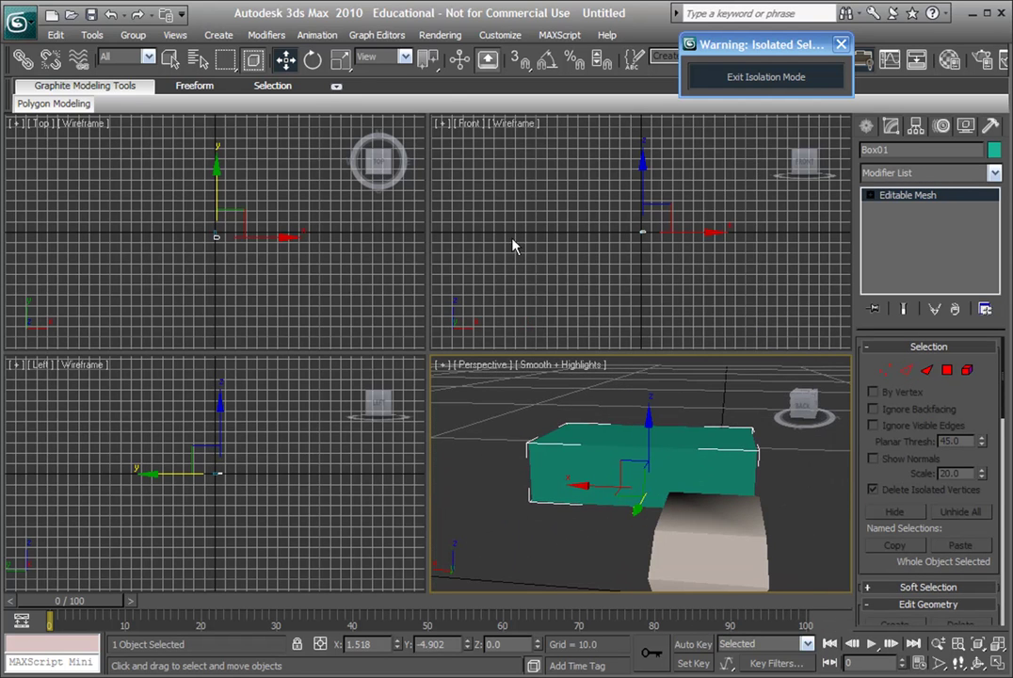
click(339, 64)
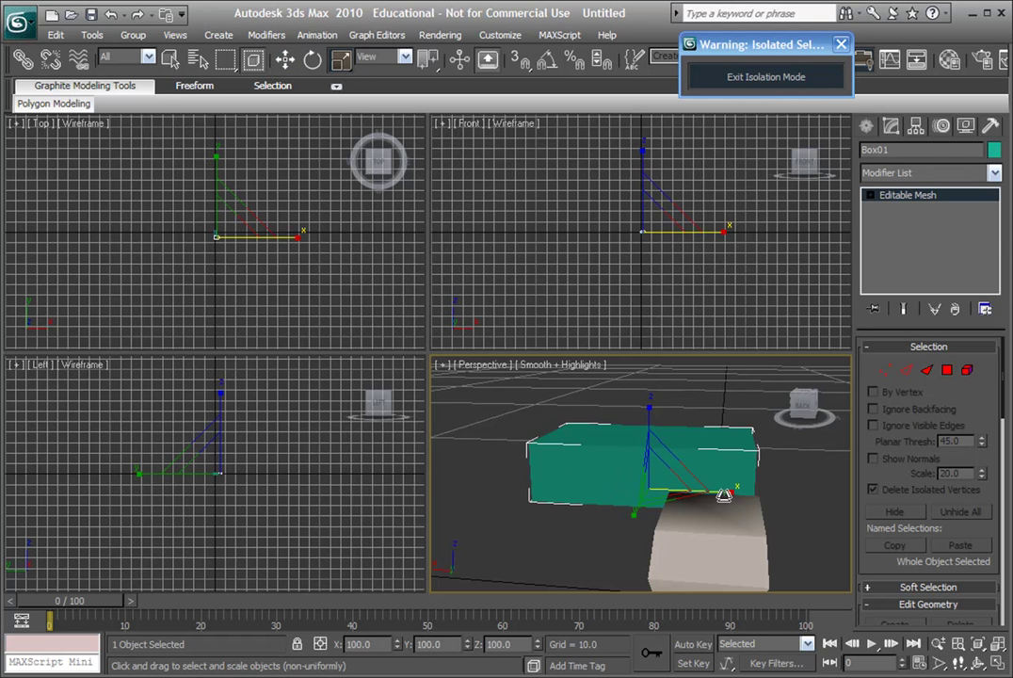
drag(724, 495, 671, 496)
Step: Move the box along the car, raise it above the roof, and align it sideways with the car mesh
alt+middle_drag(666, 480, 642, 452)
click(286, 60)
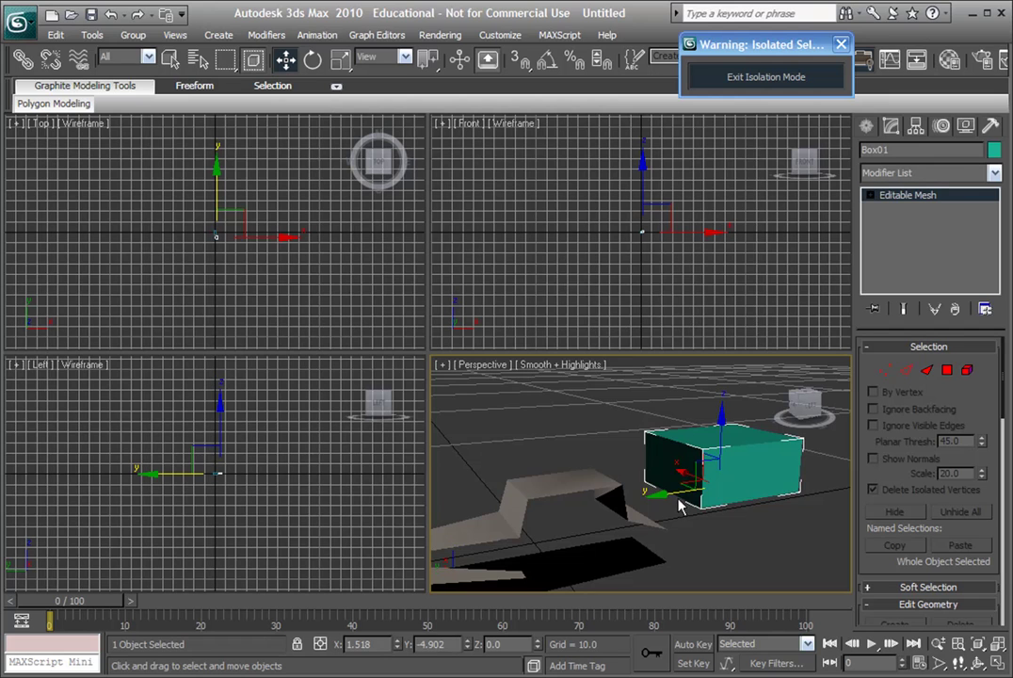
drag(668, 497, 493, 502)
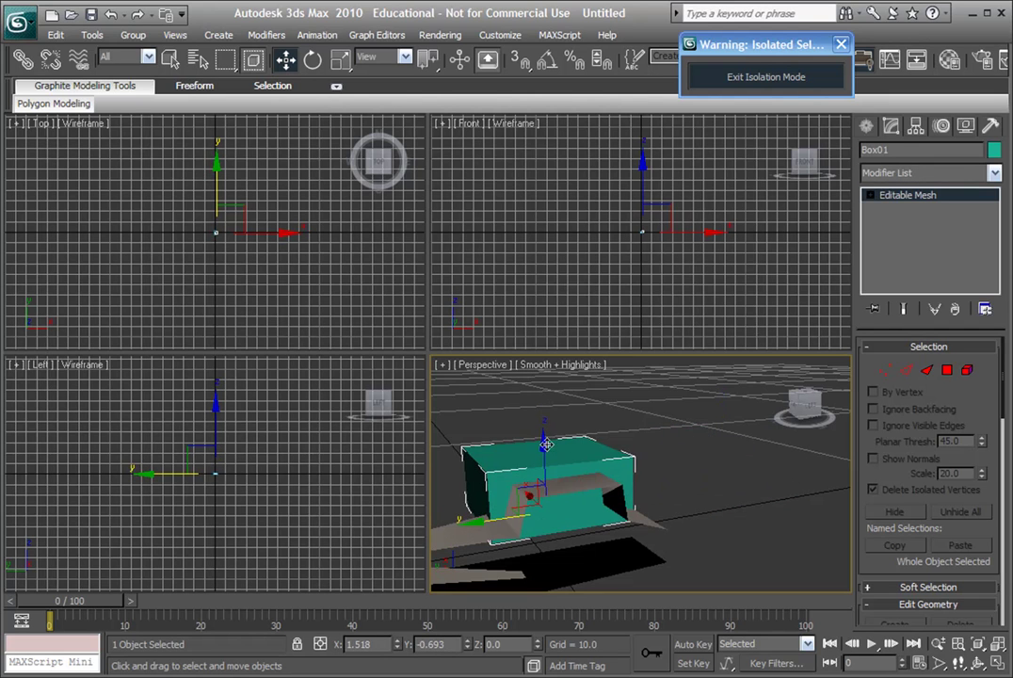
drag(546, 443, 618, 468)
drag(564, 508, 611, 407)
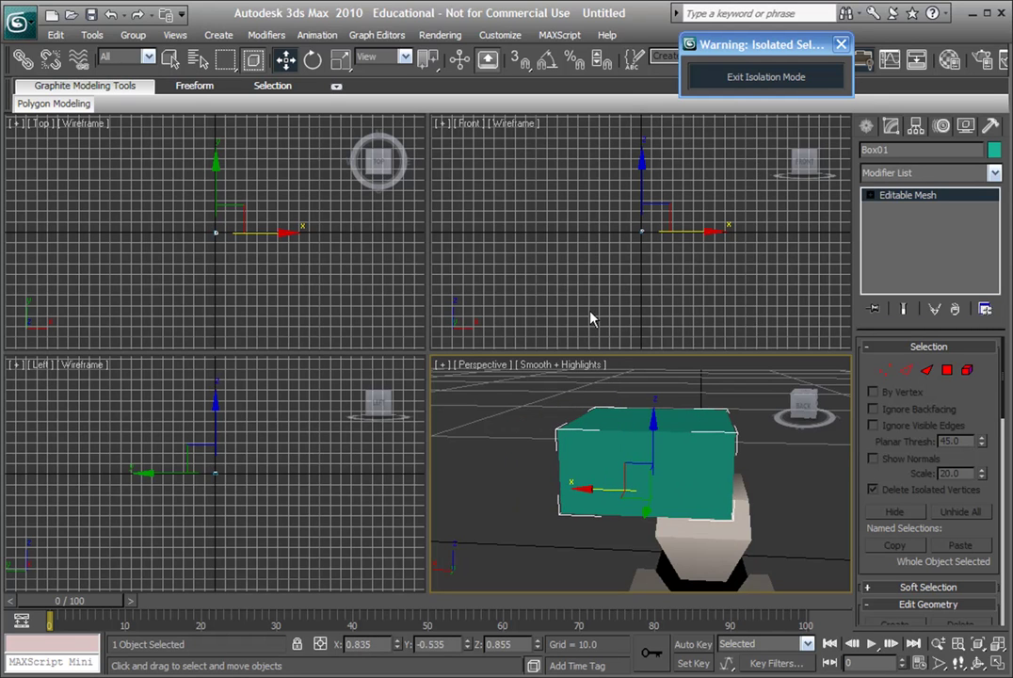
mouse_move(578, 445)
alt+middle_down()
mouse_move(665, 486)
mouse_move(565, 452)
mouse_move(597, 452)
alt+middle_up()
drag(547, 496, 585, 504)
Step: Attach the box to the CM_hustler collision mesh
click(594, 581)
middle_drag(592, 579, 574, 513)
mouse_move(637, 538)
alt+middle_down()
mouse_move(674, 549)
mouse_move(604, 525)
mouse_move(645, 537)
alt+middle_up()
scroll(660, 529, up, 3)
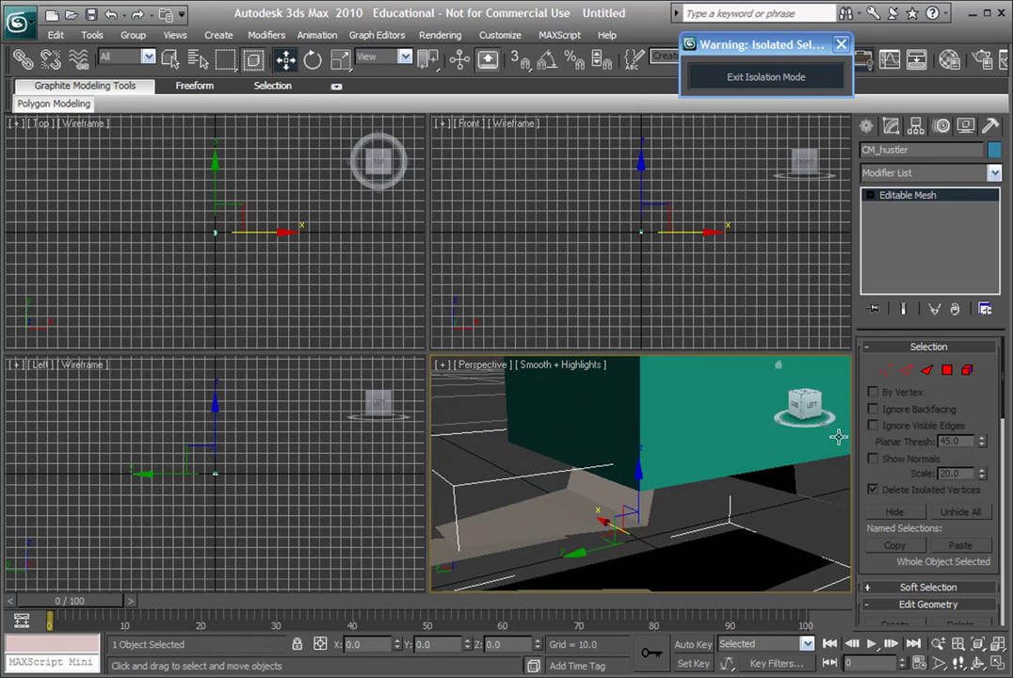
drag(988, 387, 945, 256)
click(895, 511)
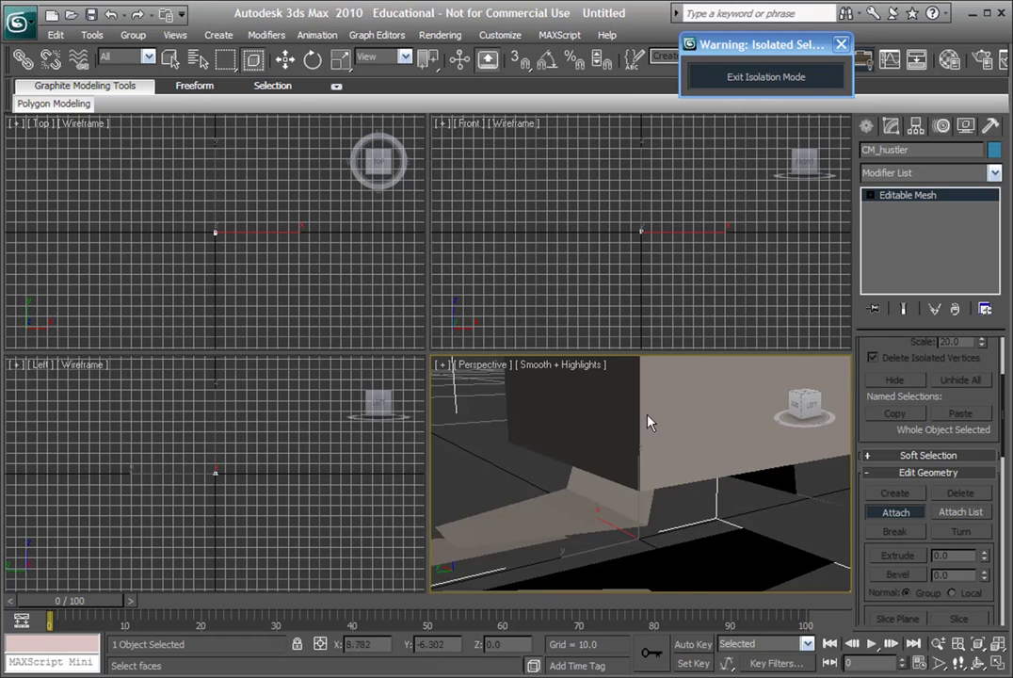
Step: Undo attaching the box to the CM_hustler mesh and delete the separate box
alt+middle_drag(644, 423, 631, 449)
scroll(632, 449, down, 3)
key(ctrl+z)
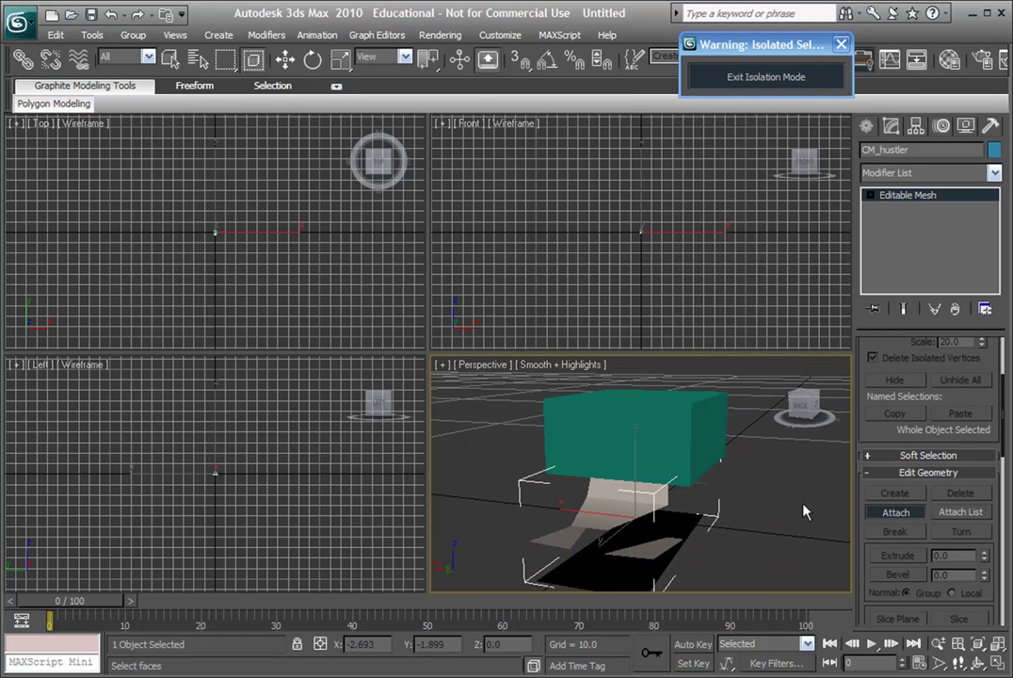
click(652, 433)
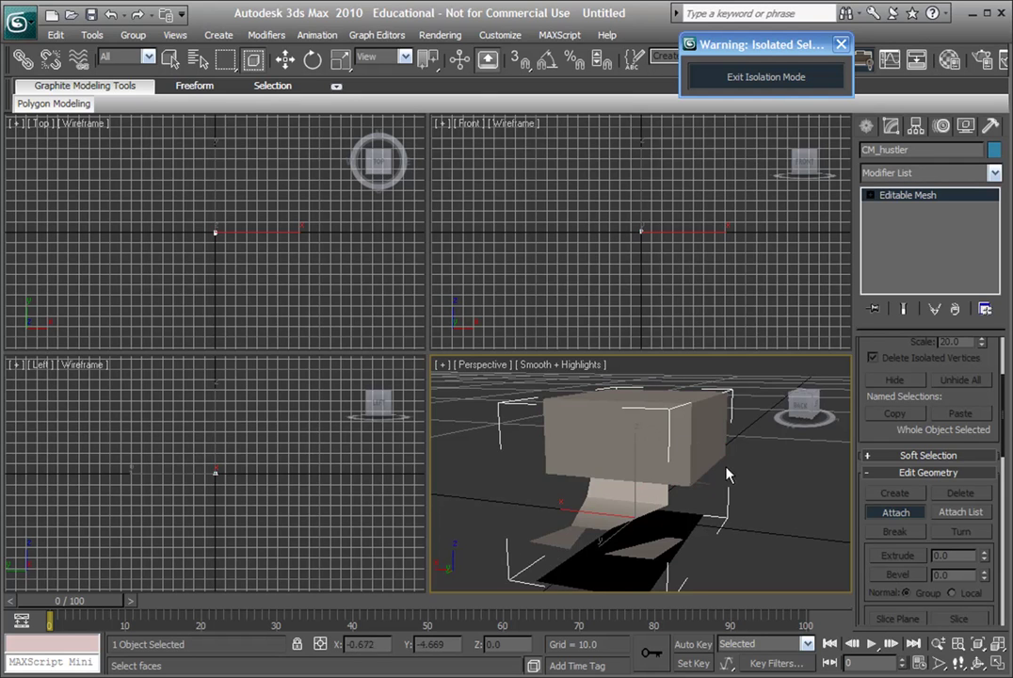
key(ctrl+z)
key(w)
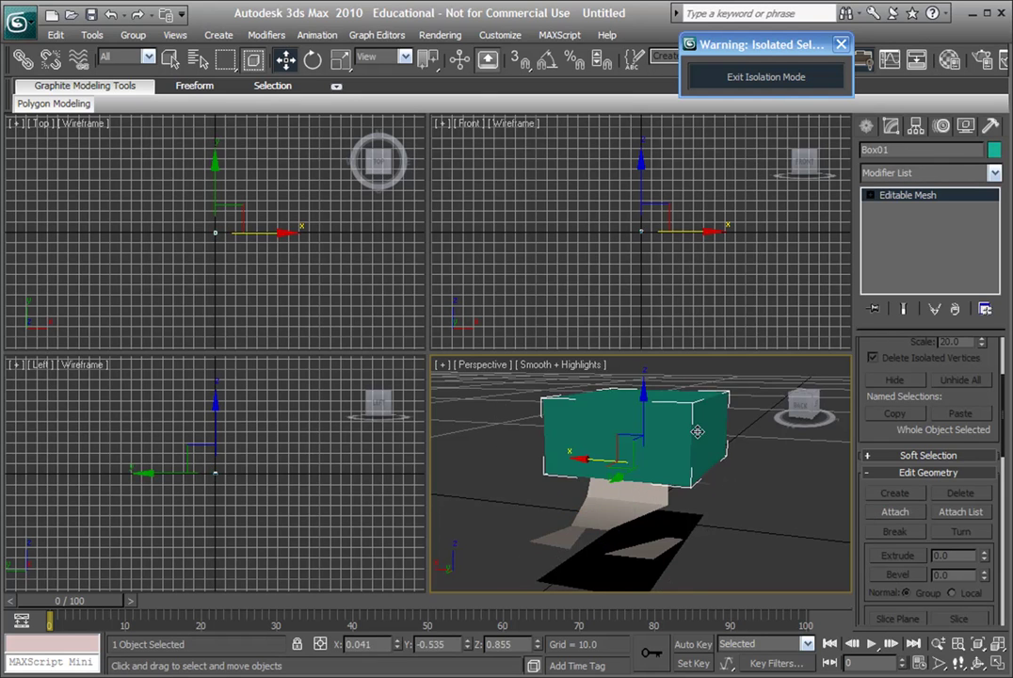
click(716, 429)
key(Delete)
Step: Exit isolation mode and unhide all objects in the scene
alt+middle_drag(728, 479, 670, 481)
scroll(671, 499, up, 3)
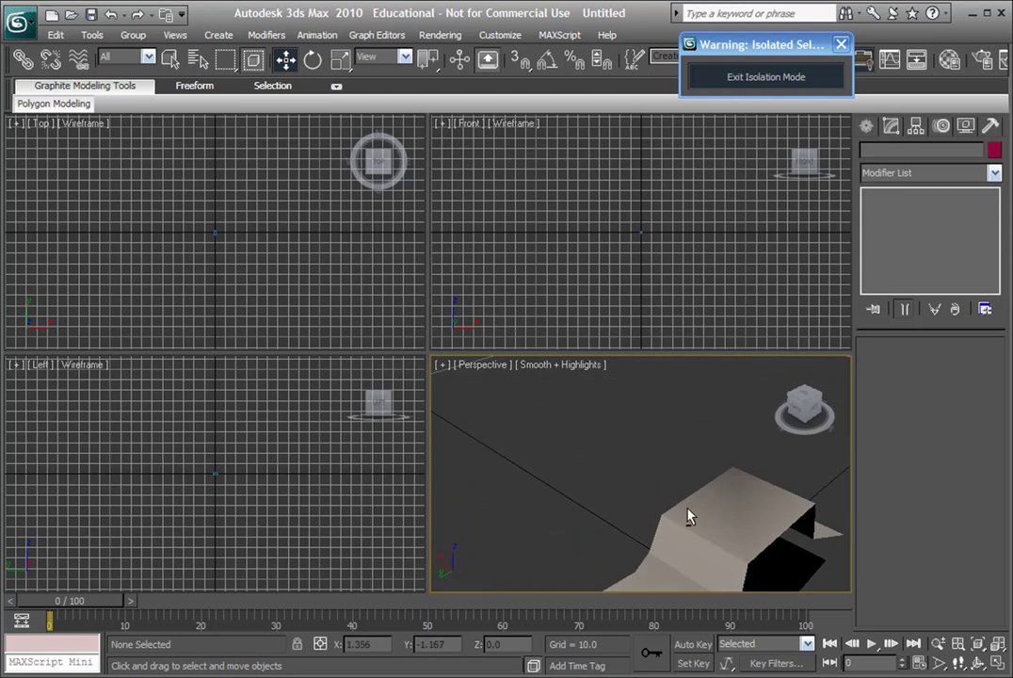
middle_drag(692, 510, 592, 429)
scroll(592, 430, down, 3)
drag(747, 47, 581, 278)
click(584, 306)
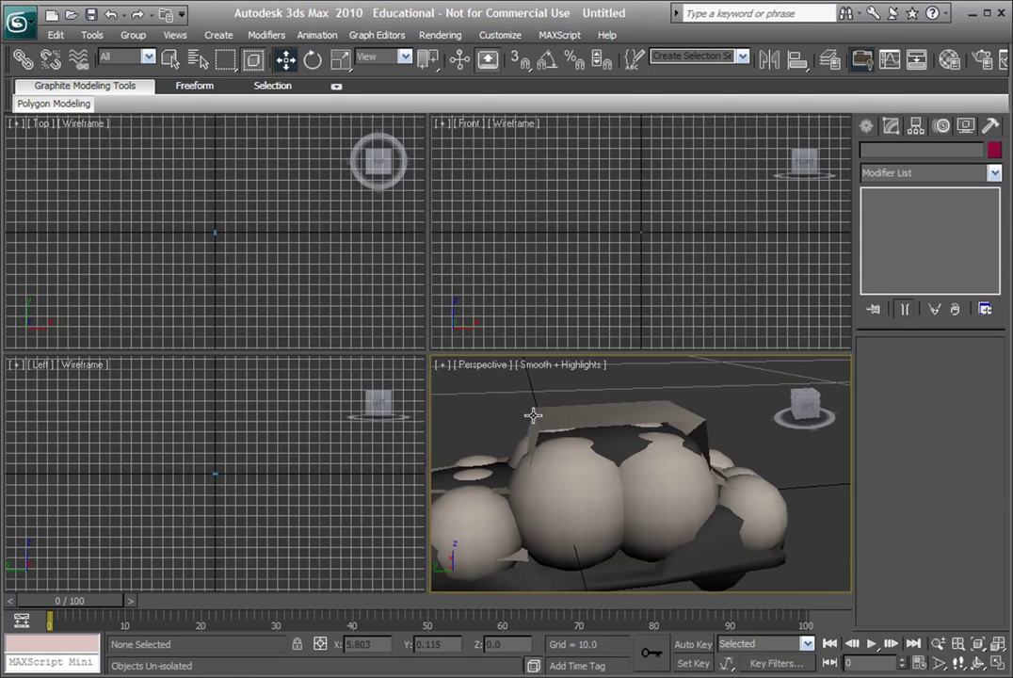
scroll(527, 460, up, 2)
right_click(521, 395)
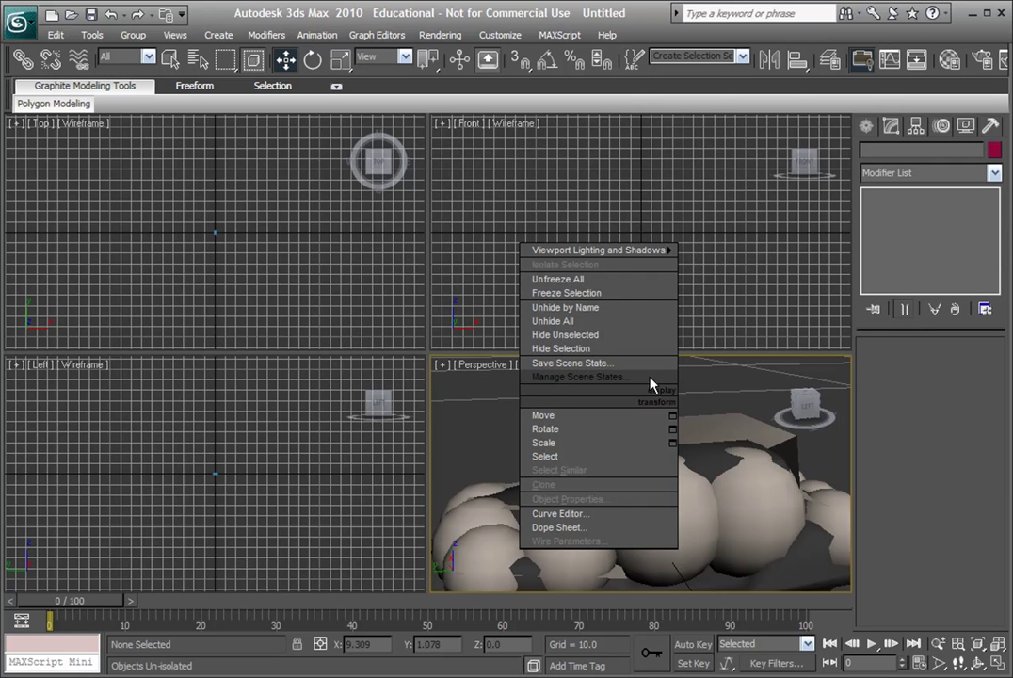
click(644, 321)
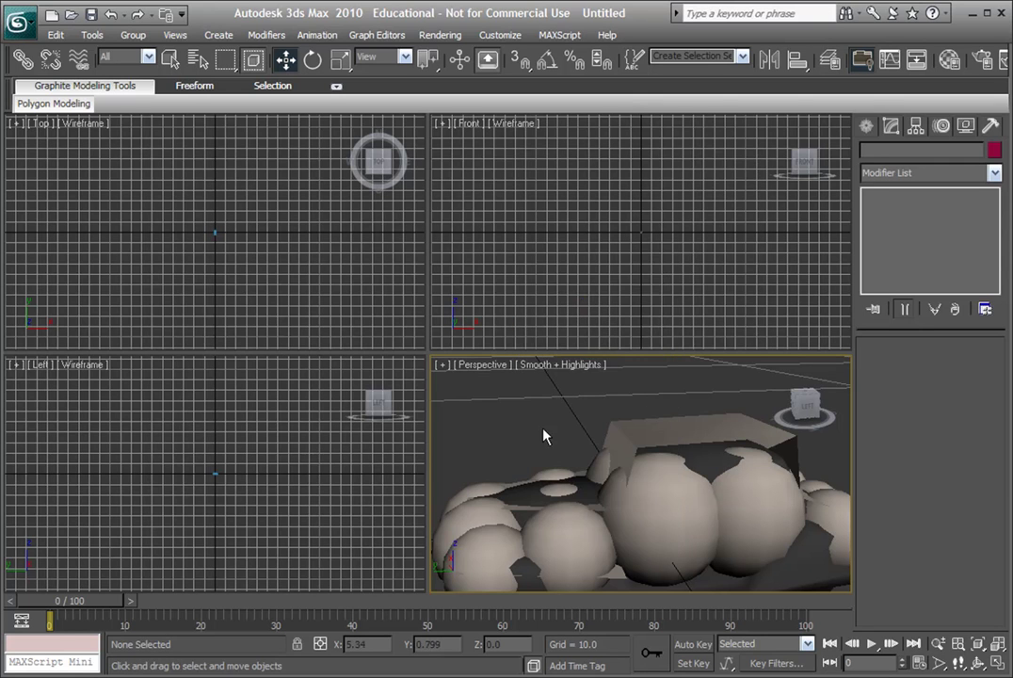
Step: Select all the collision objects of the hustler, including spheres and meshes
alt+middle_drag(542, 436, 520, 424)
alt+middle_drag(726, 529, 701, 527)
drag(769, 538, 533, 432)
scroll(572, 445, up, 3)
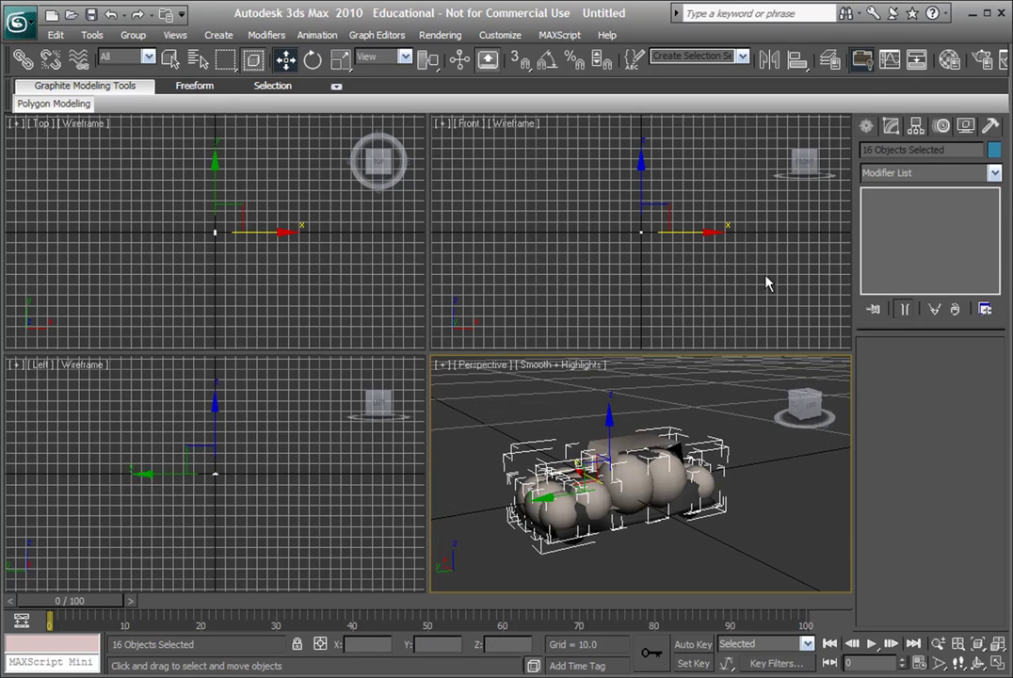
Step: Open Kam's Collision IO script and assign CM_hustler as the collision mesh for export
click(991, 125)
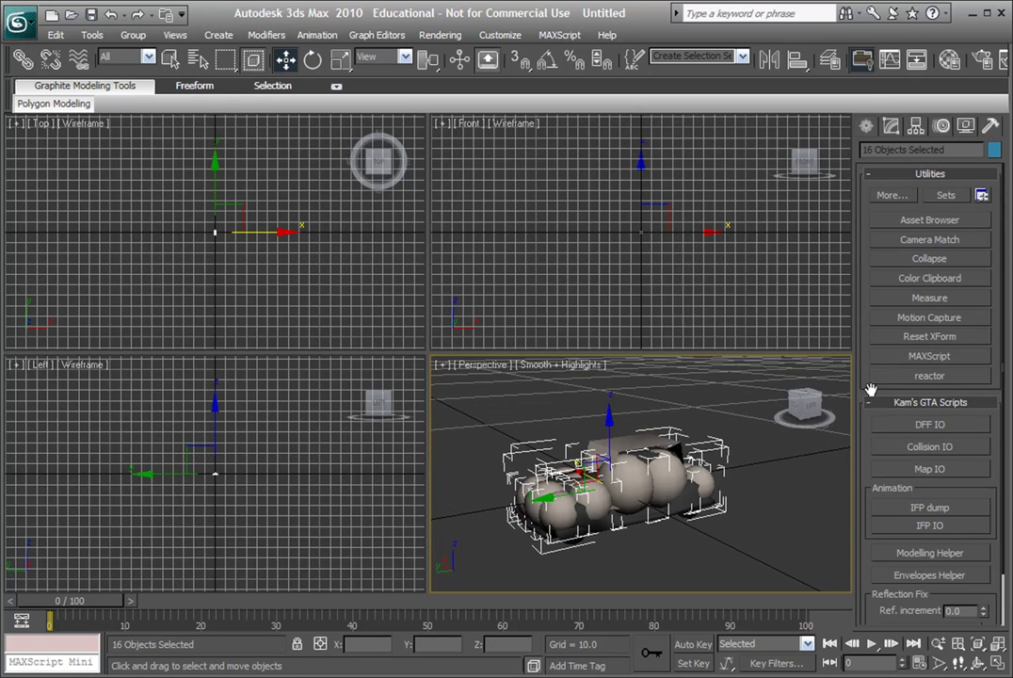
click(918, 425)
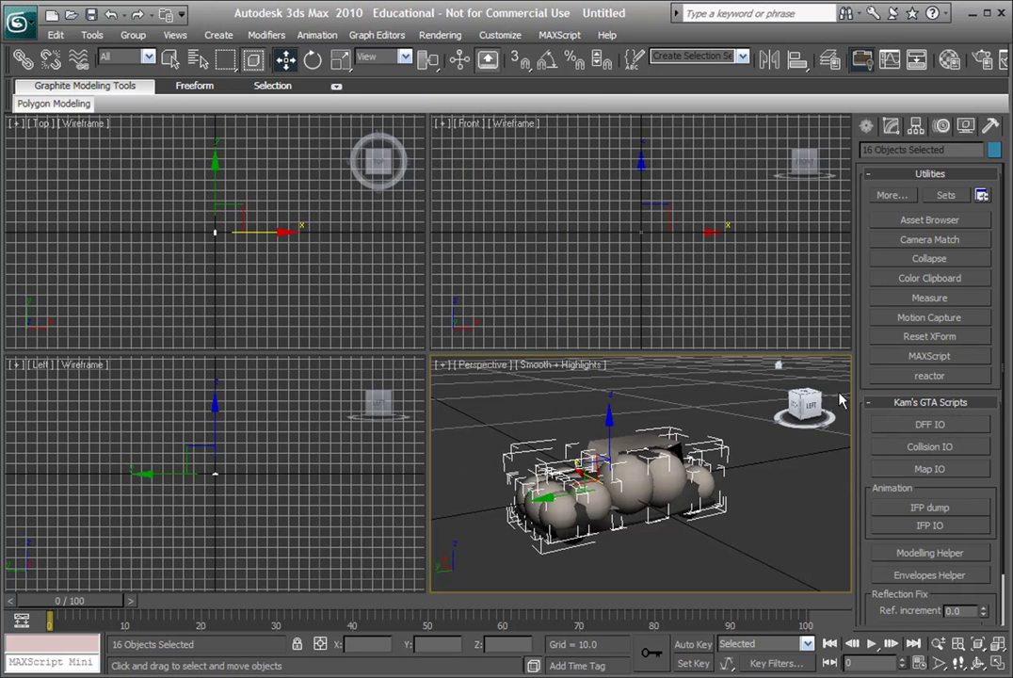
click(904, 447)
drag(459, 122, 513, 123)
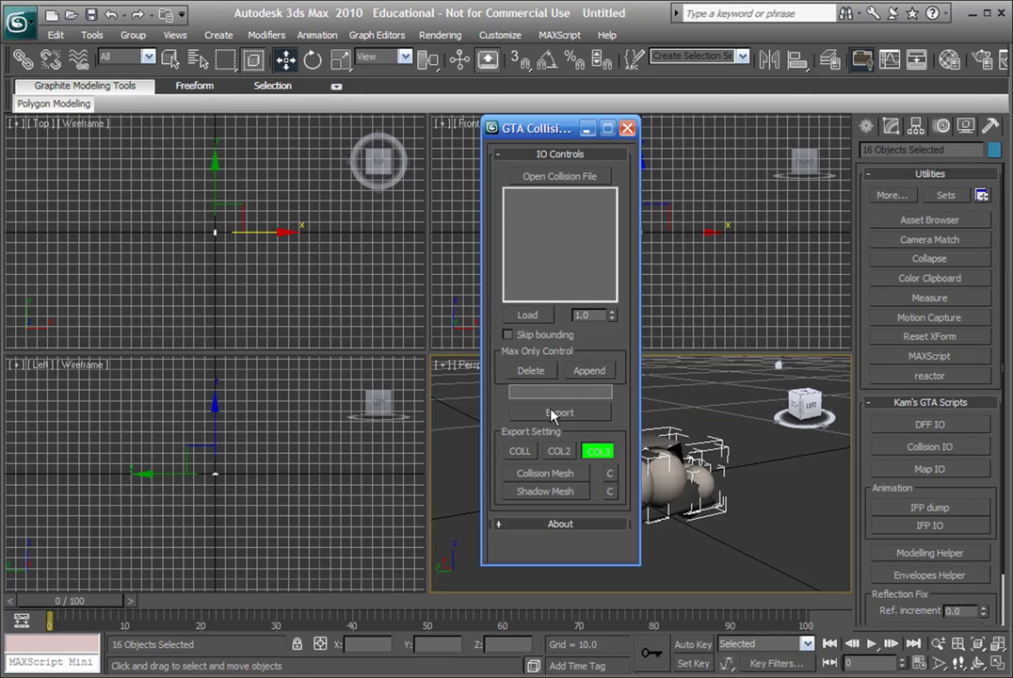
drag(513, 129, 230, 110)
scroll(588, 536, up, 5)
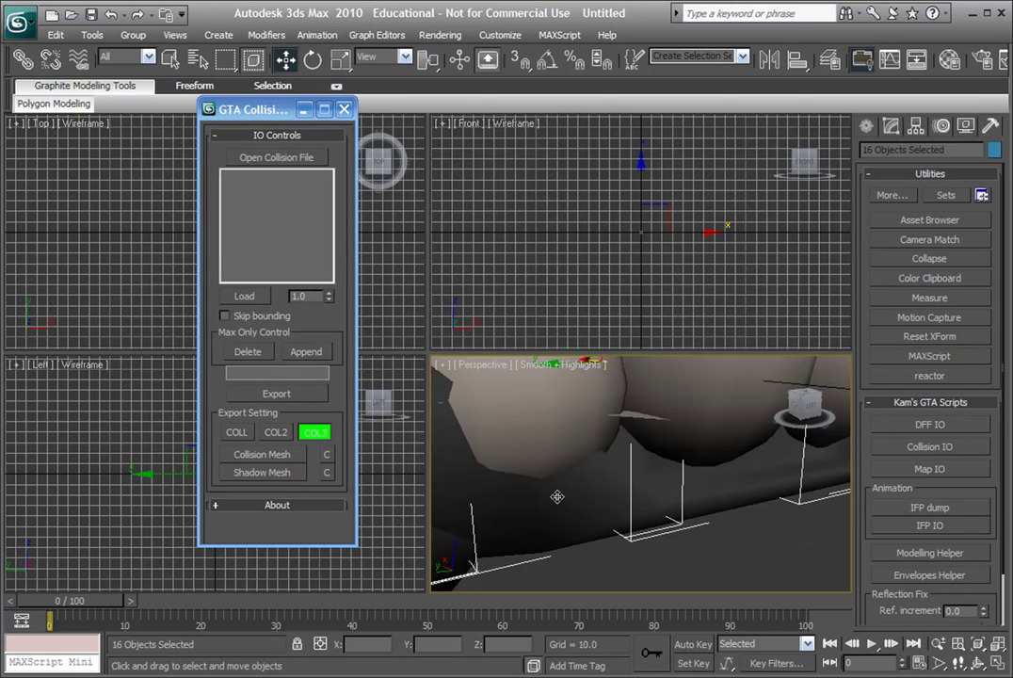
middle_drag(588, 535, 601, 544)
click(293, 457)
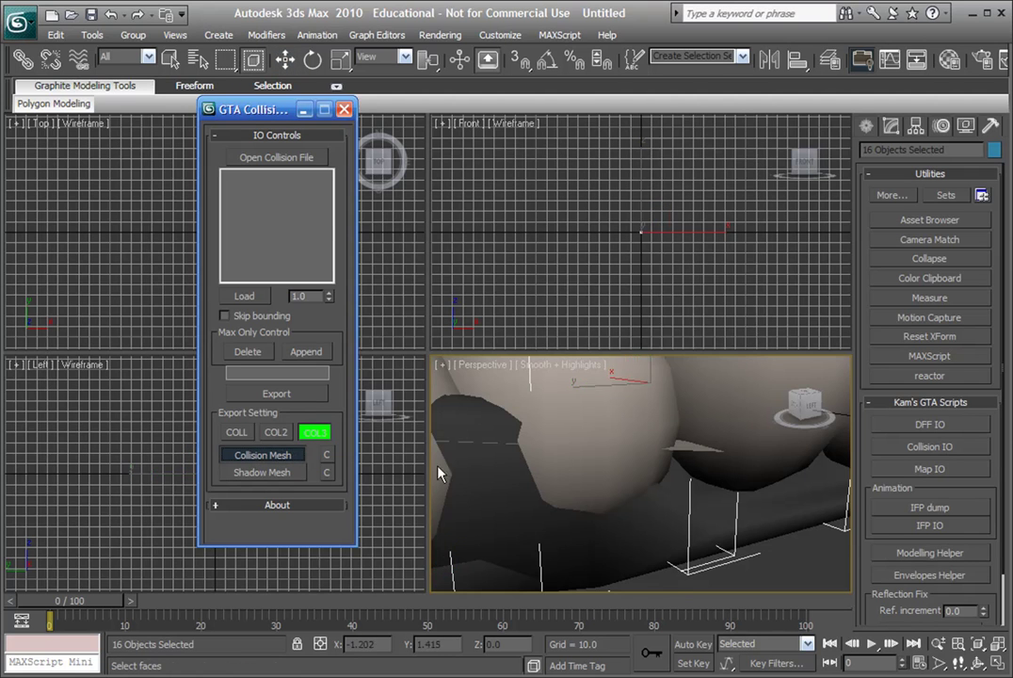
middle_drag(553, 463, 549, 431)
click(498, 476)
Step: Assign SM_hustler as the shadow mesh in the collision export settings
middle_drag(458, 460, 428, 386)
click(262, 472)
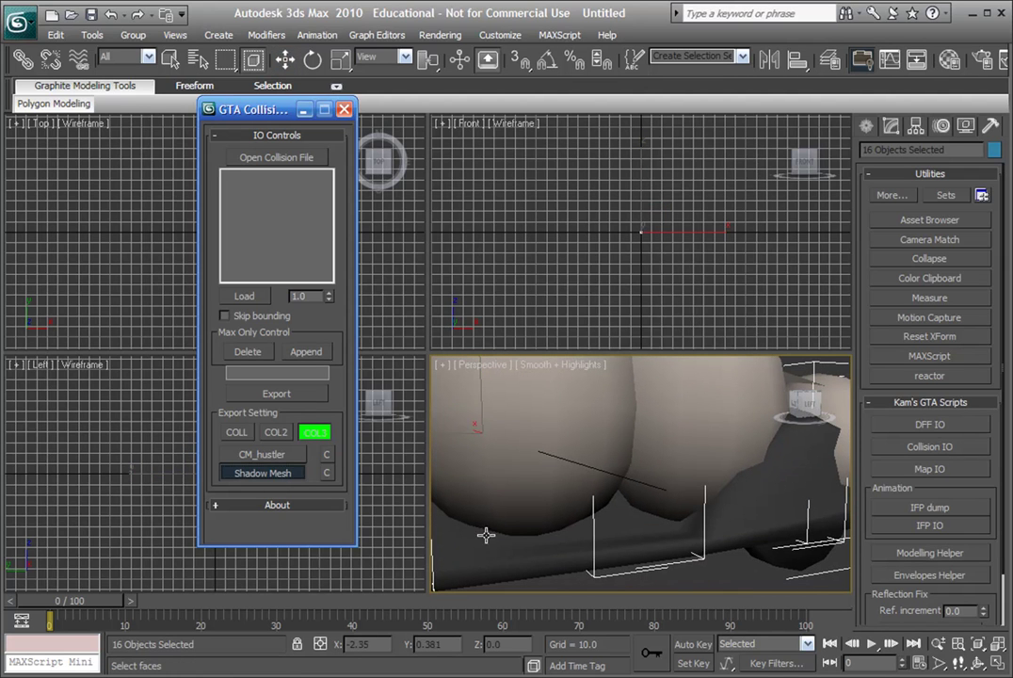
click(565, 558)
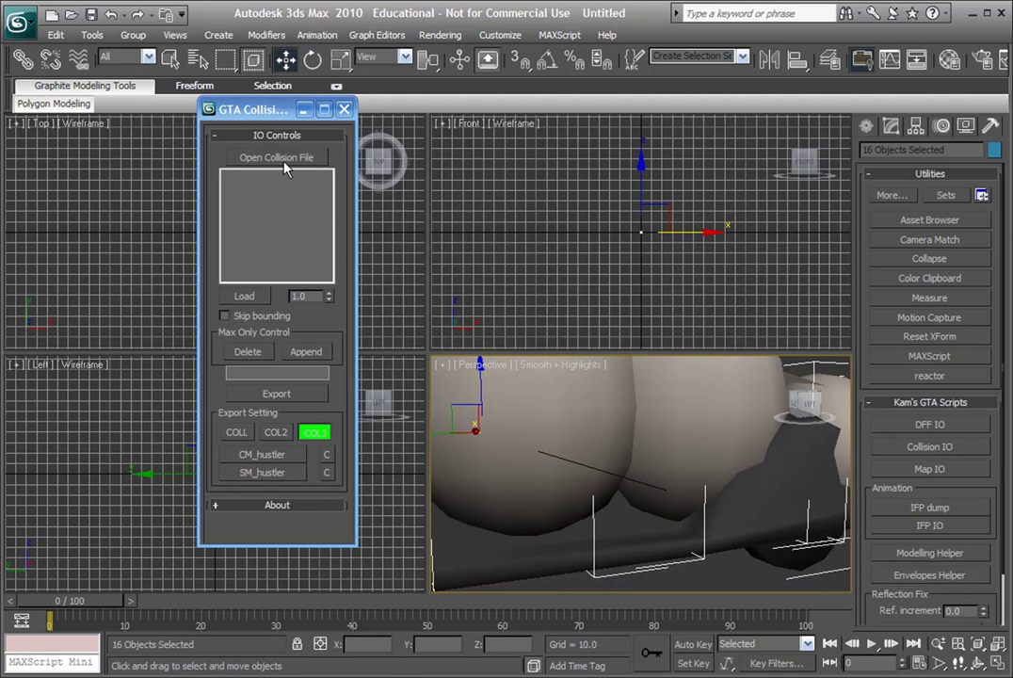
Step: Name the collision "collision", export it as hustler.col in the cars folder, and close the collision script
drag(249, 109, 502, 145)
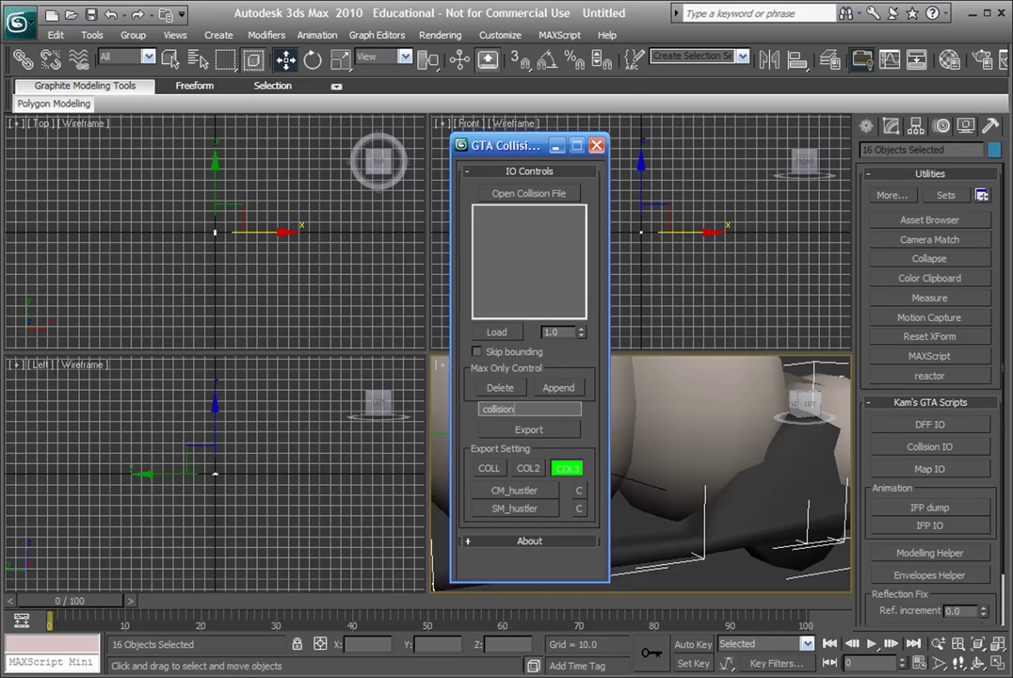
click(540, 431)
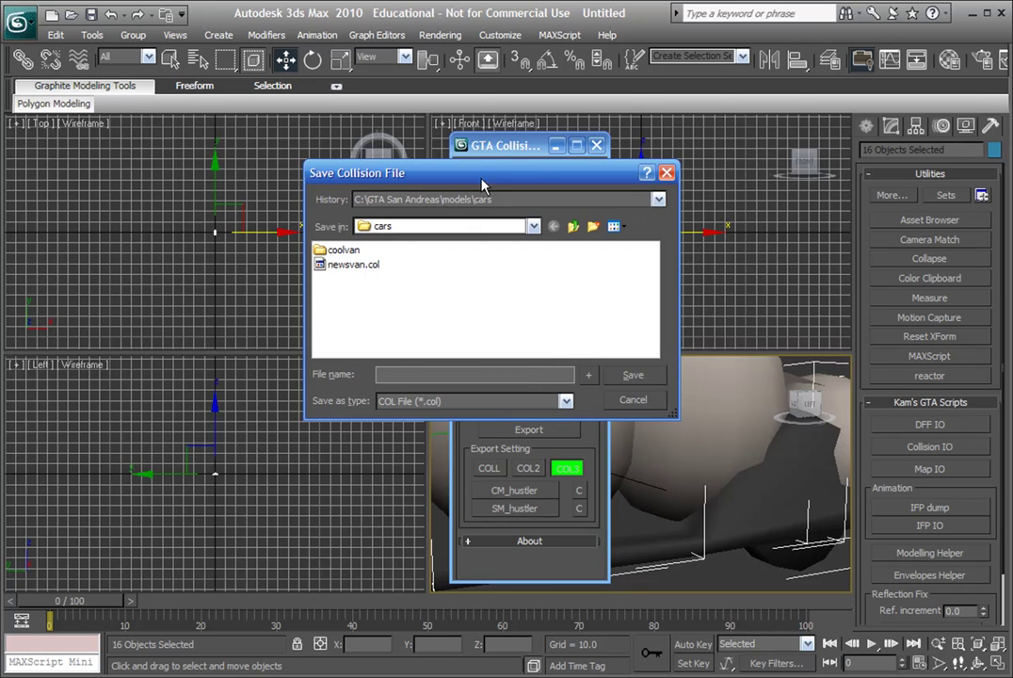
drag(482, 183, 605, 172)
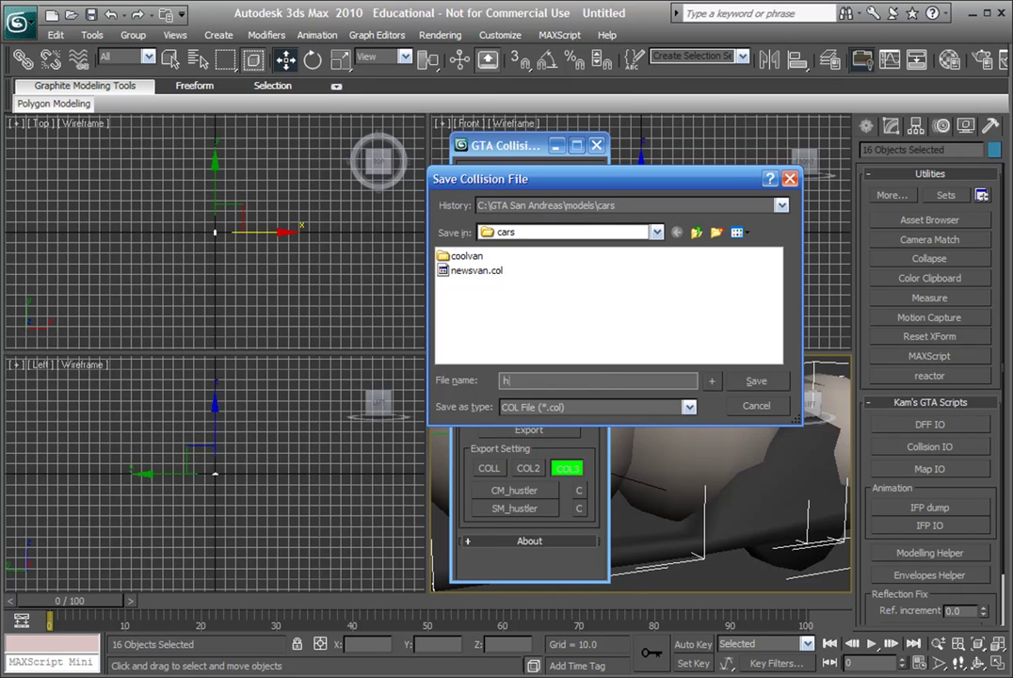
text(ustler.)
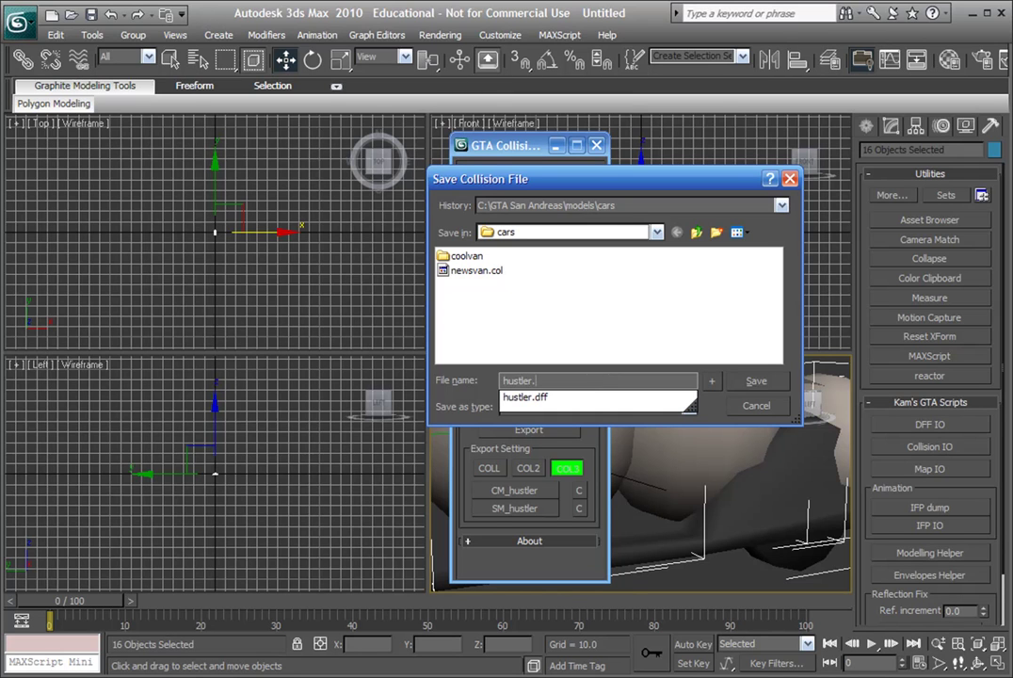
text(col)
key(Return)
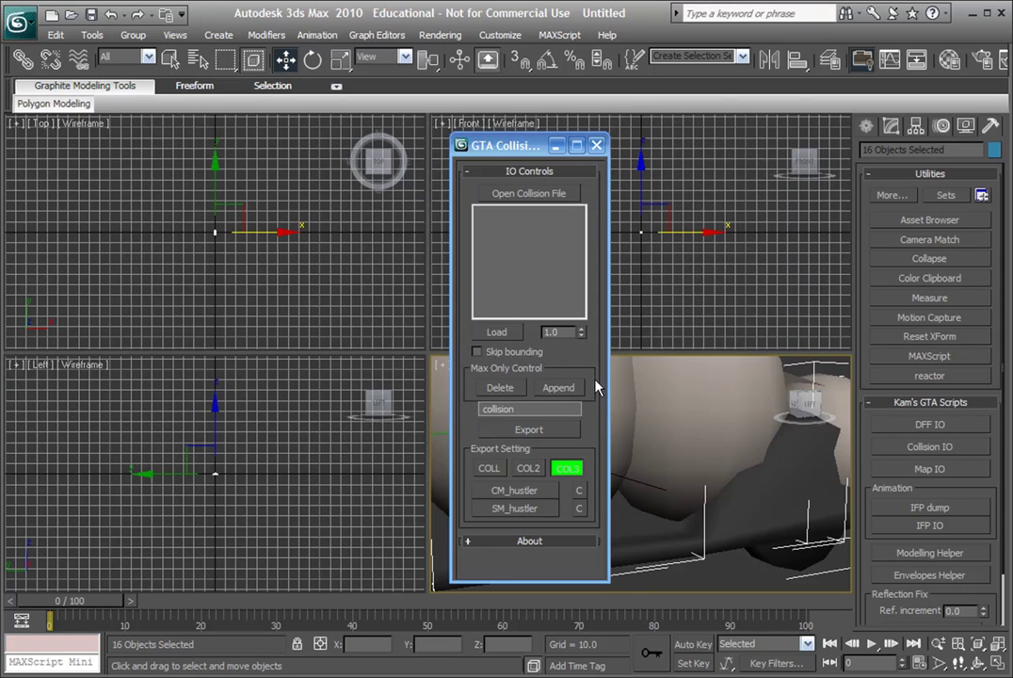
drag(514, 150, 424, 139)
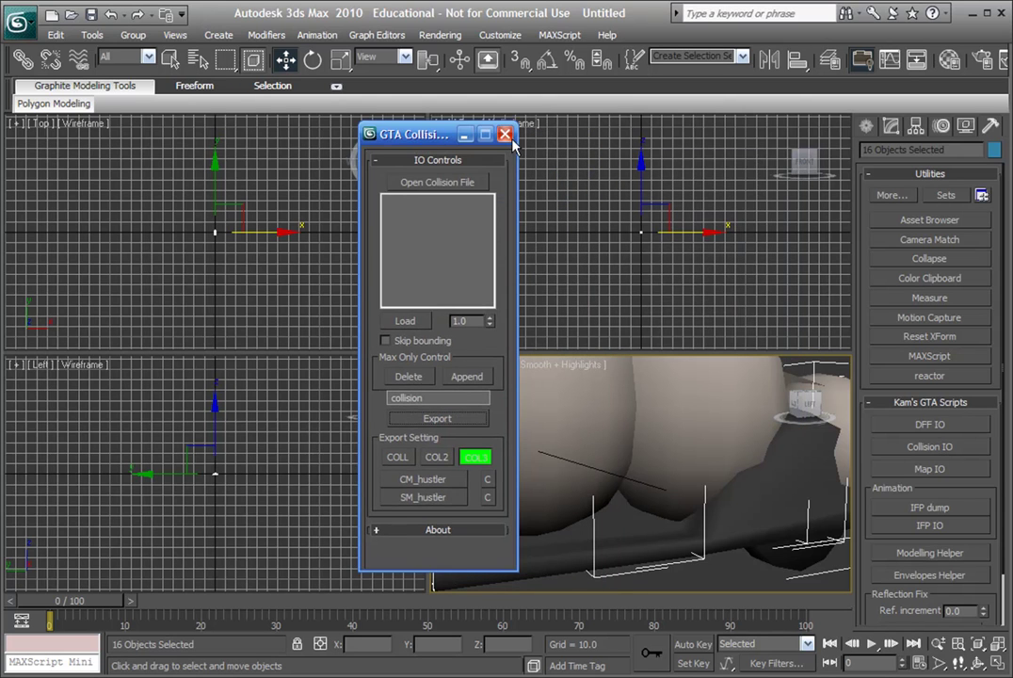
click(506, 134)
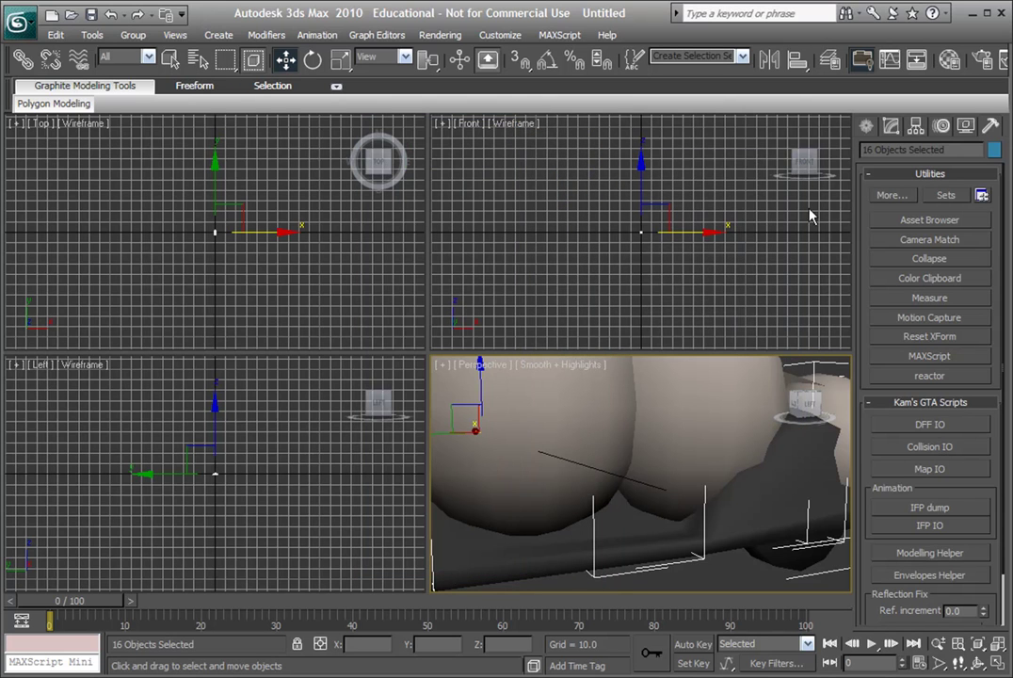
Step: Reset the scene without saving the changes
click(19, 19)
click(79, 107)
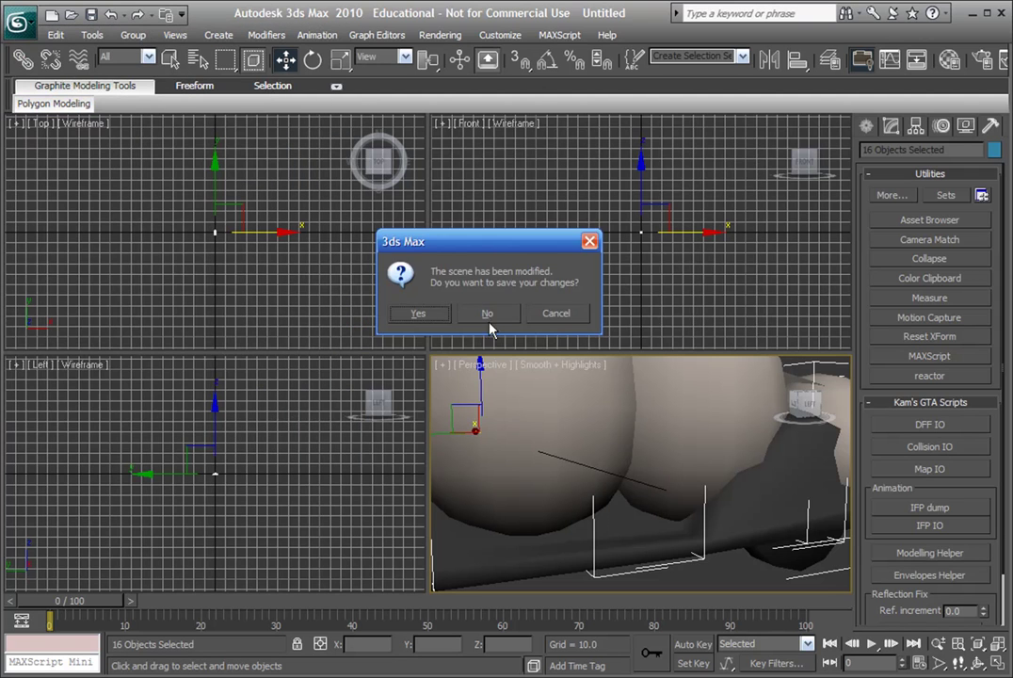
click(486, 313)
click(461, 376)
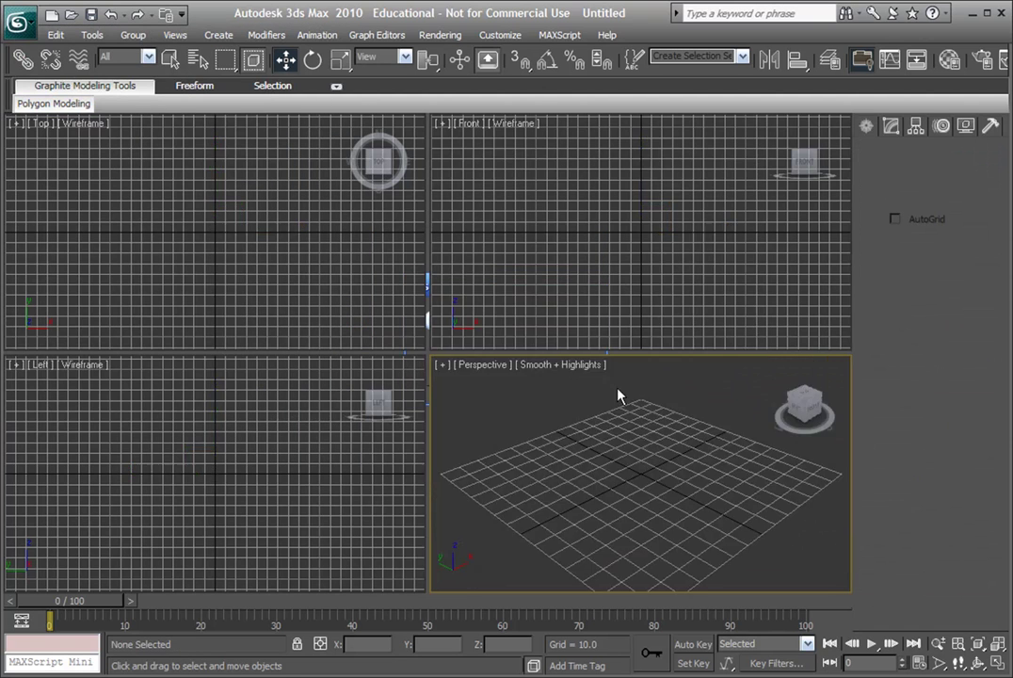
scroll(604, 419, up, 4)
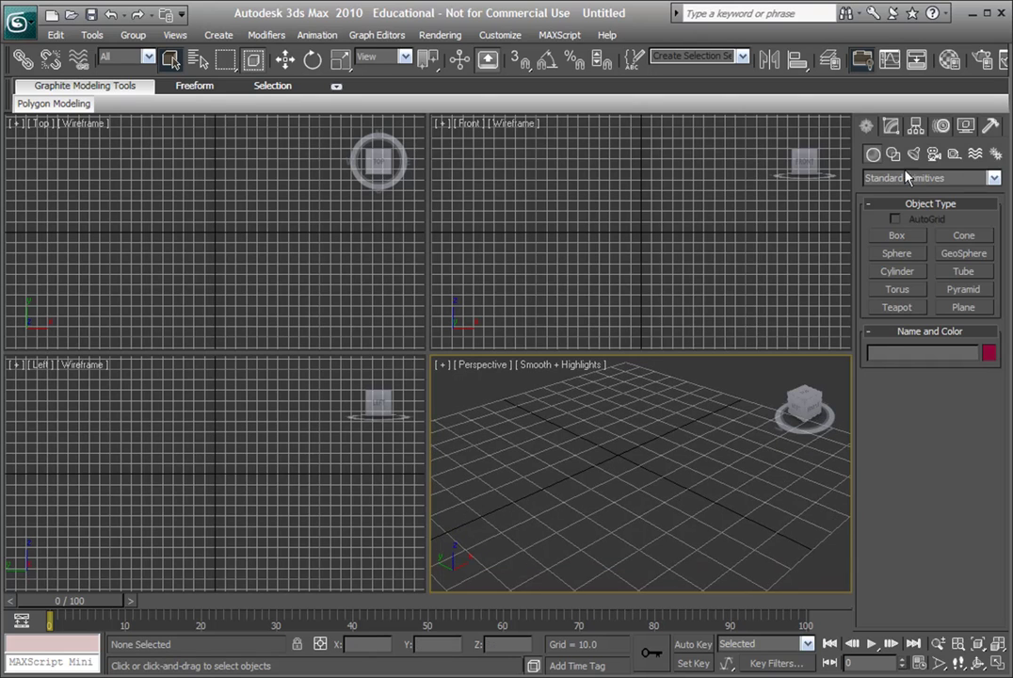
Step: Import the hustler DFF model from the cars folder with Kam's DFF IO script
click(991, 126)
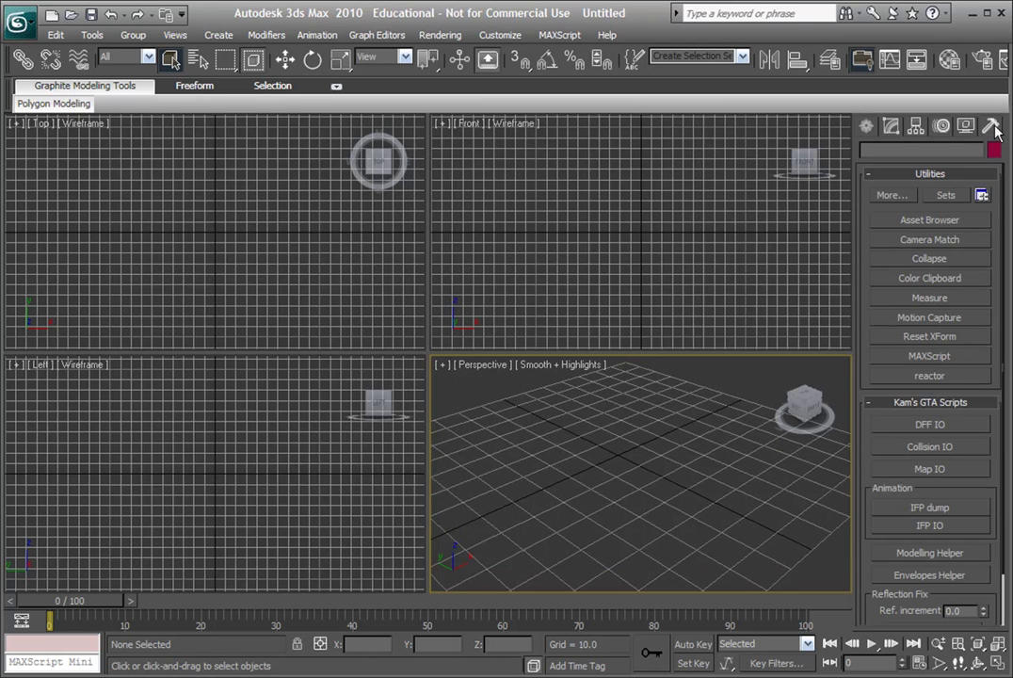
click(924, 432)
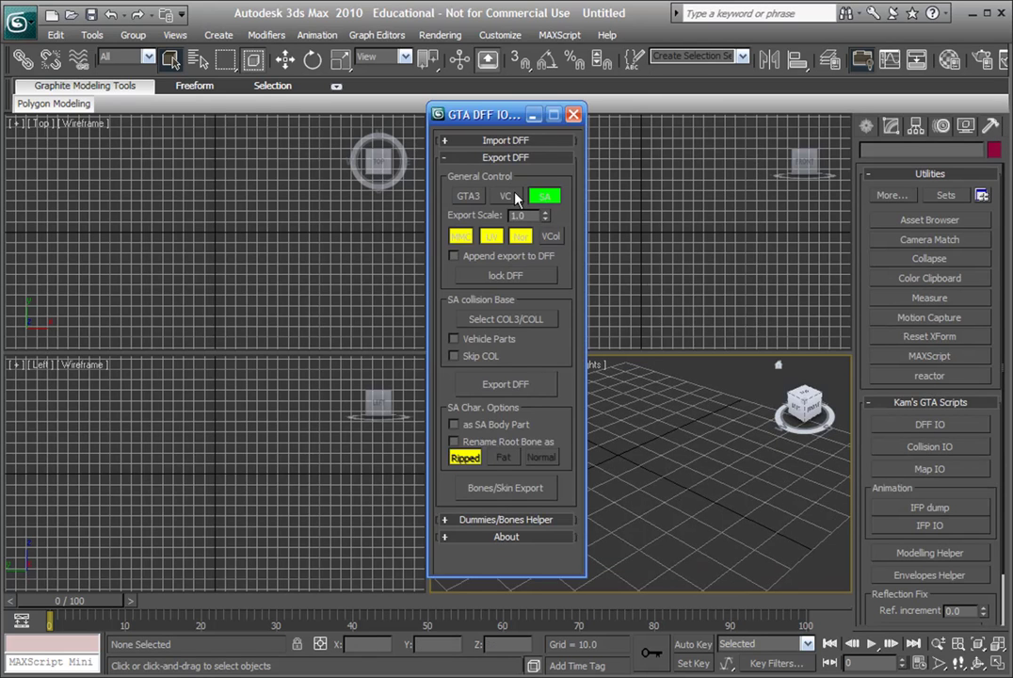
click(505, 157)
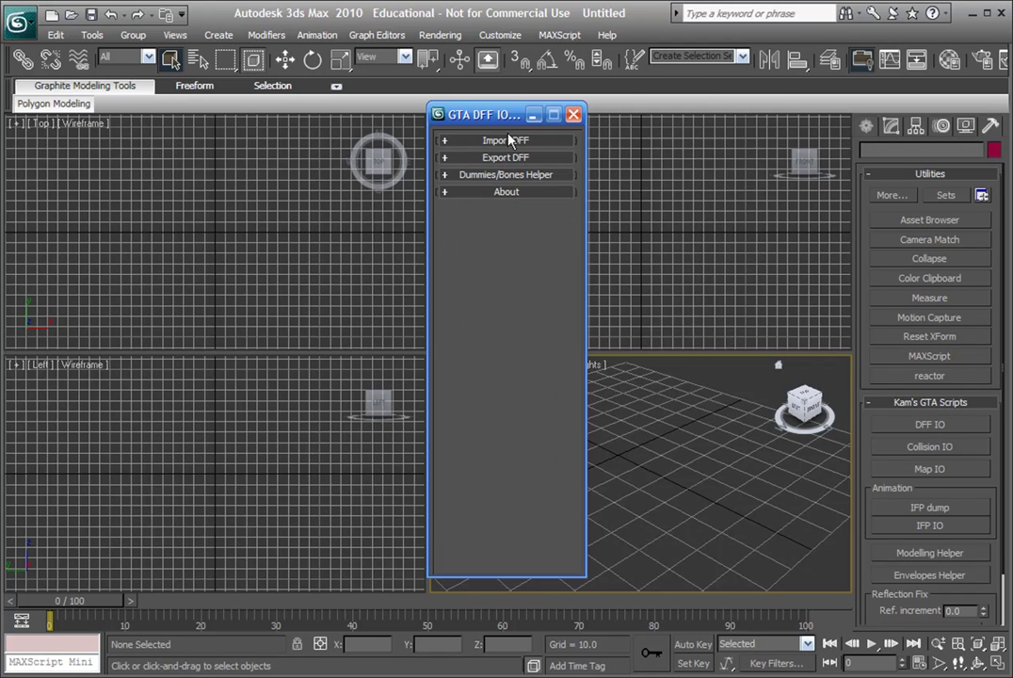
click(507, 141)
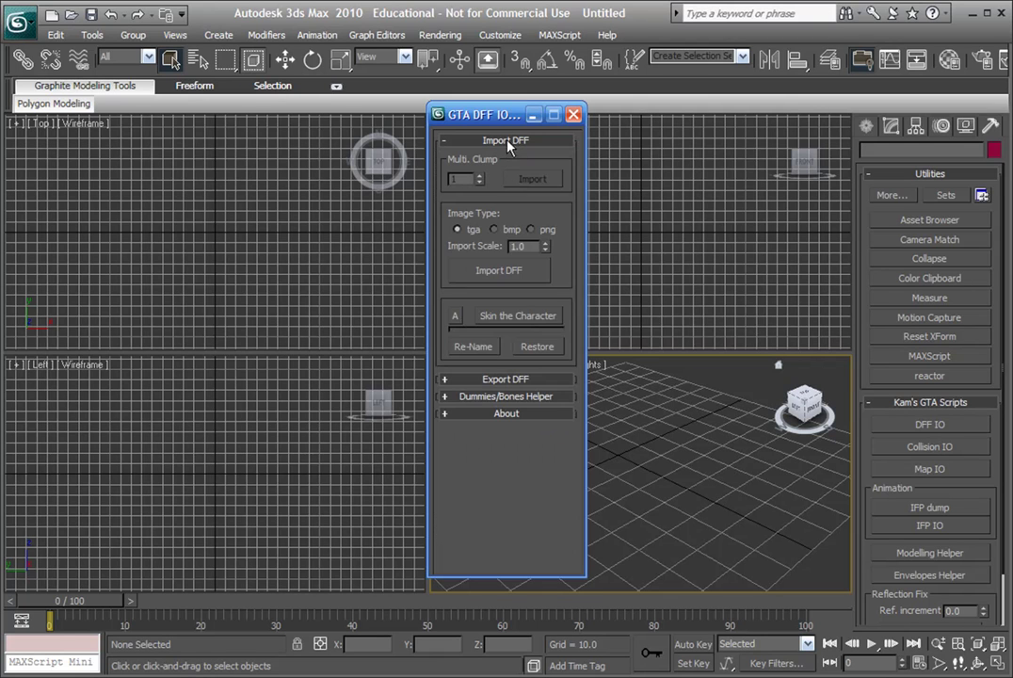
click(509, 272)
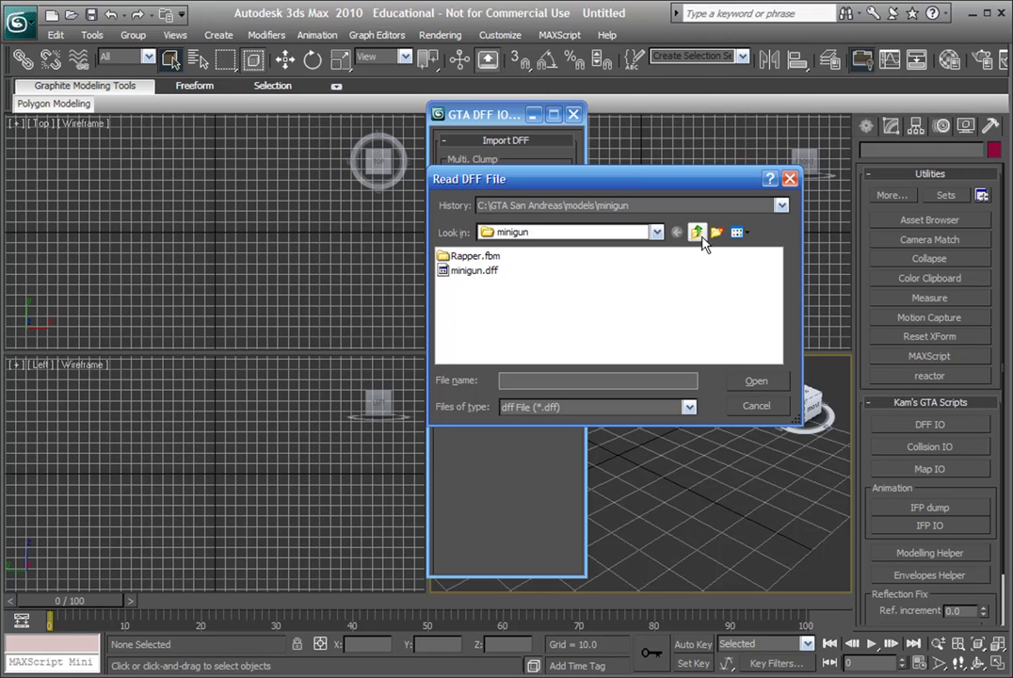
click(696, 232)
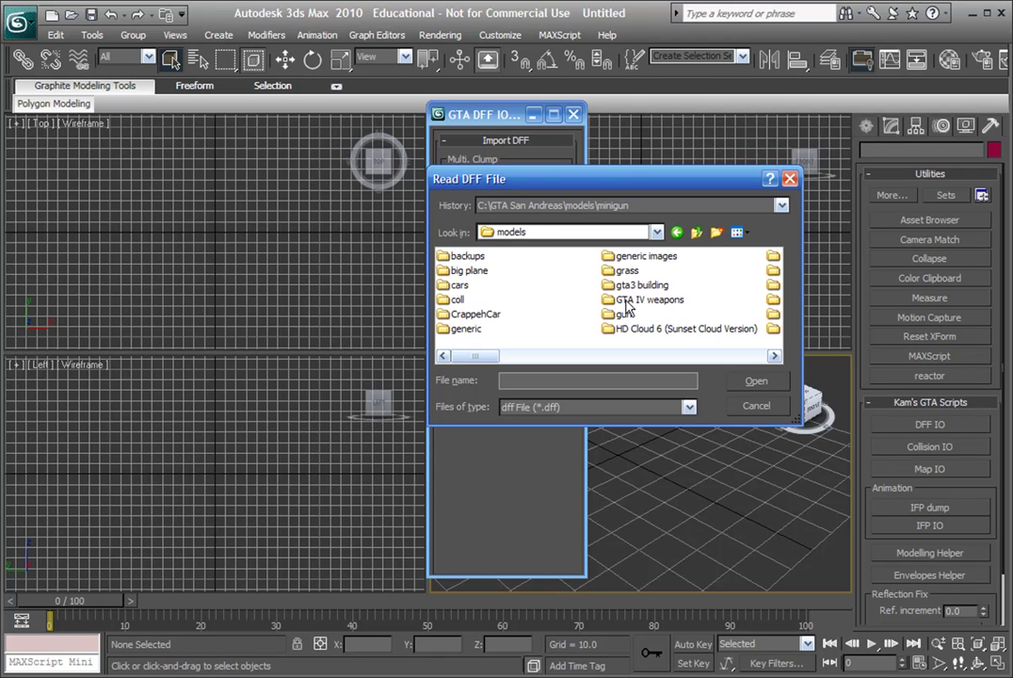
double_click(460, 285)
double_click(482, 339)
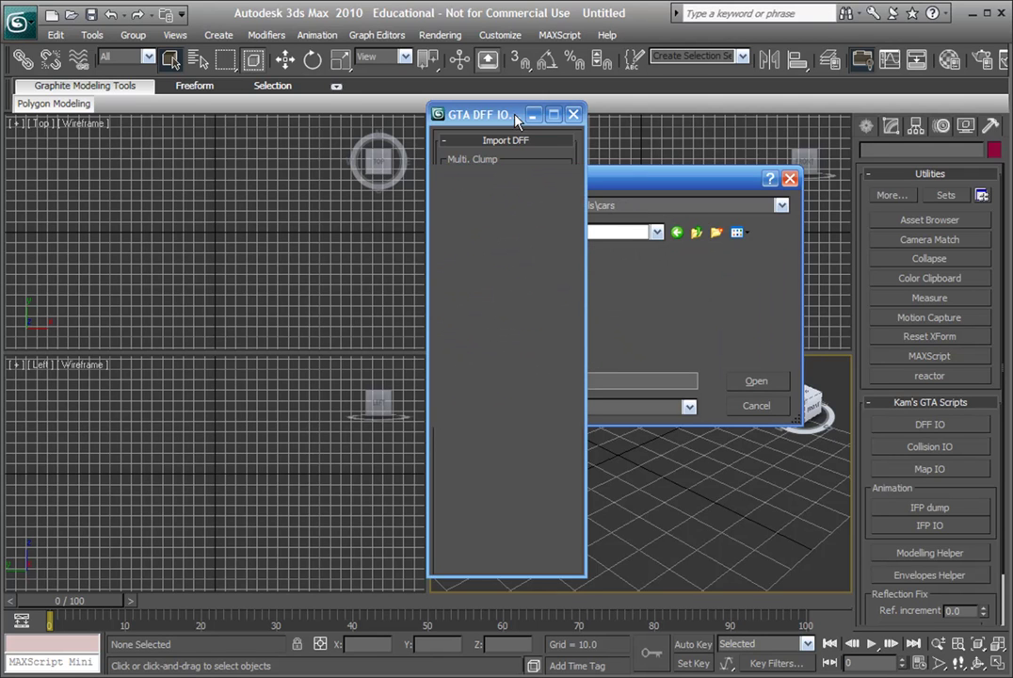
drag(488, 115, 298, 105)
scroll(606, 425, up, 10)
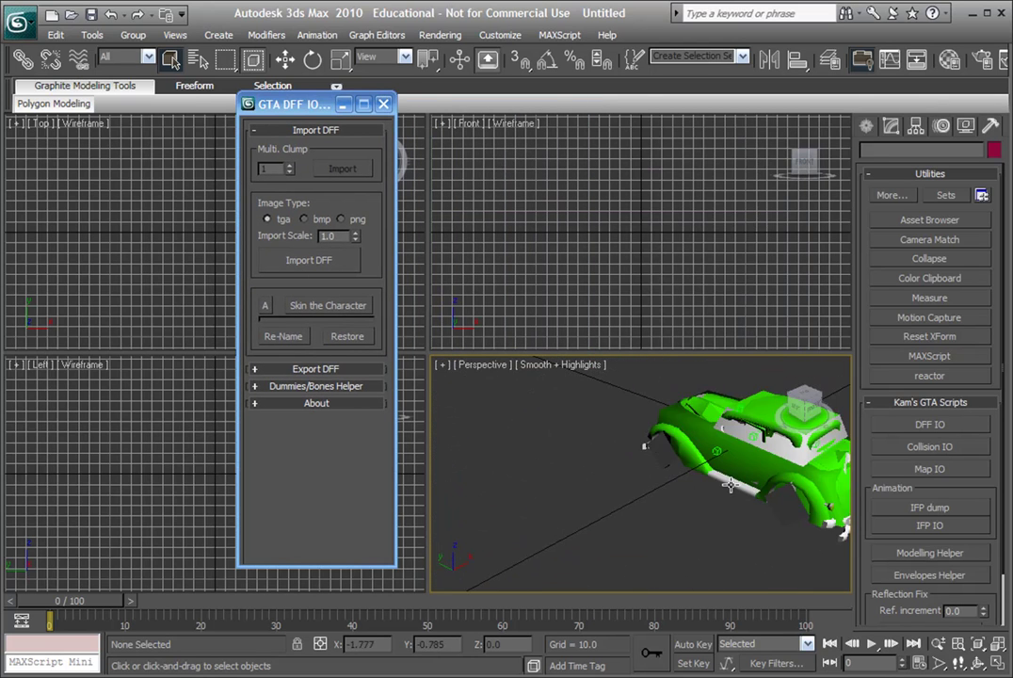
Step: Select all parts of the imported hustler car and show the DFF export settings
key(z)
drag(726, 551, 516, 396)
click(310, 131)
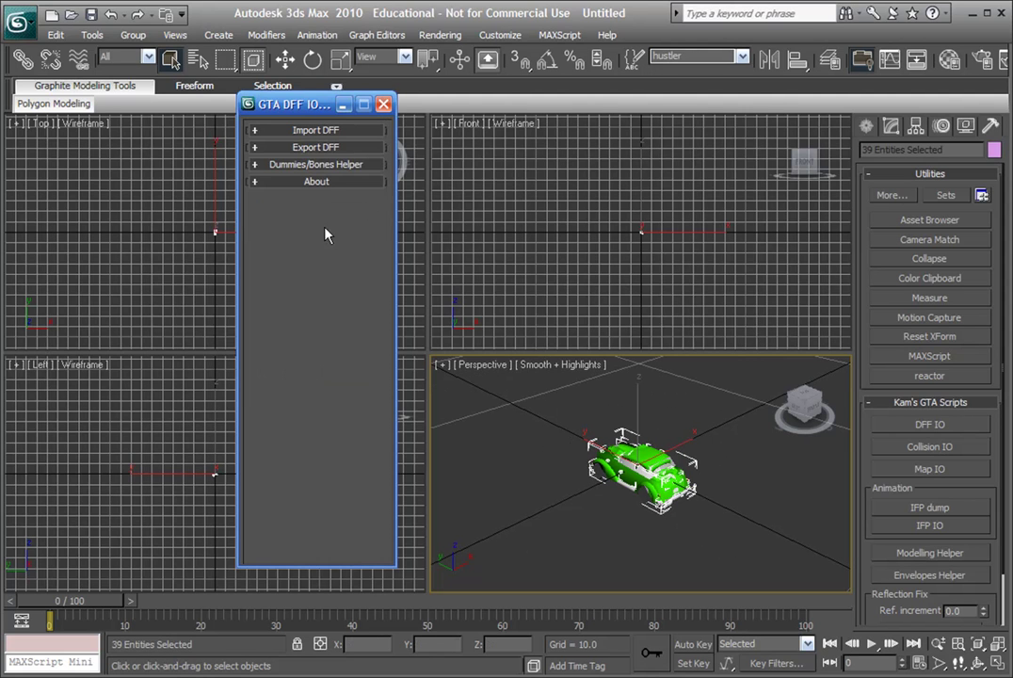
click(316, 148)
drag(302, 104, 458, 126)
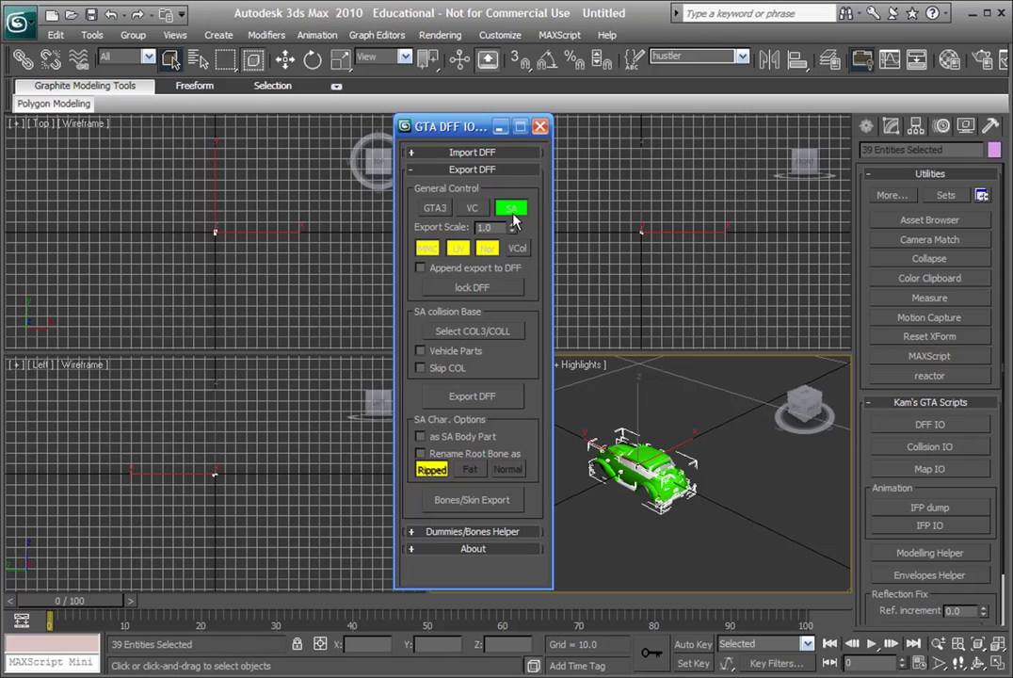
Step: Choose hustler.col from the cars folder as the San Andreas collision base for the DFF export
click(506, 332)
click(595, 409)
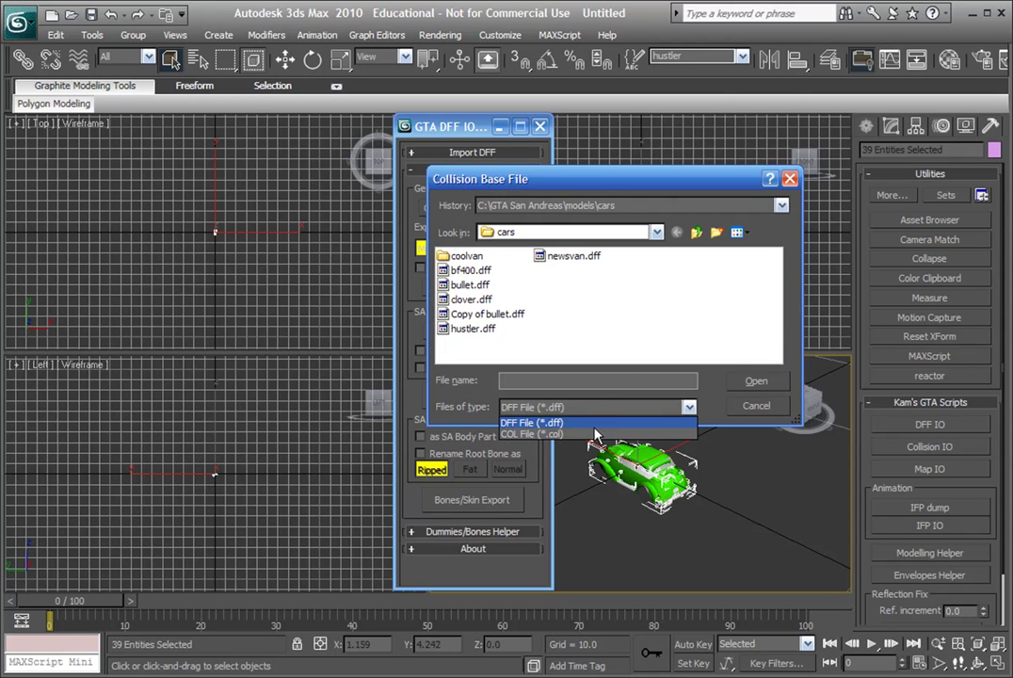
click(544, 435)
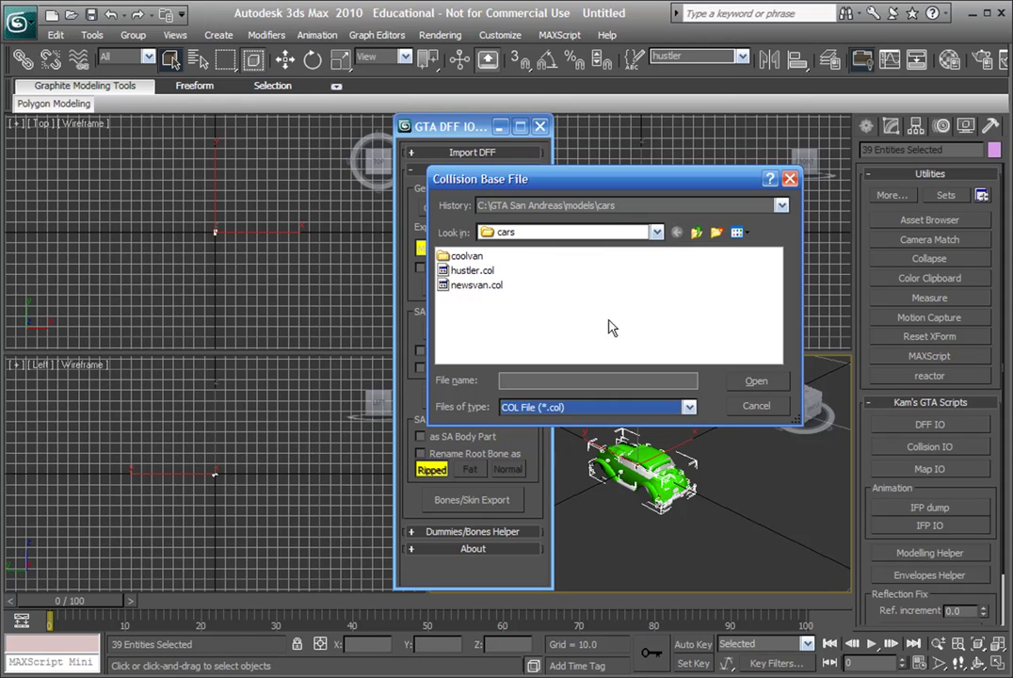
double_click(471, 270)
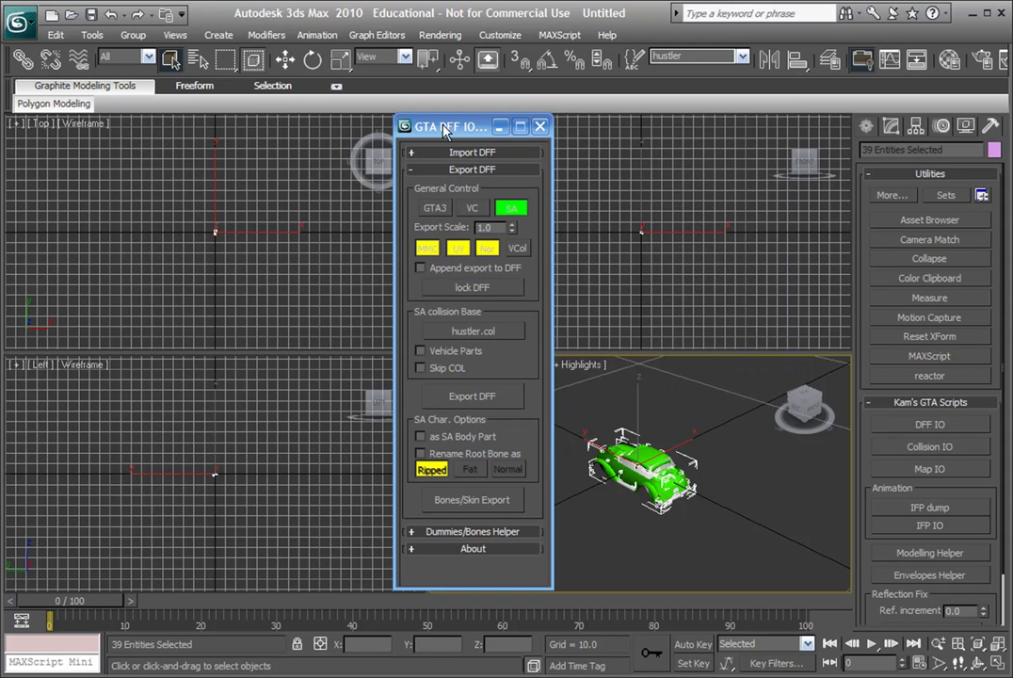
drag(452, 129, 450, 121)
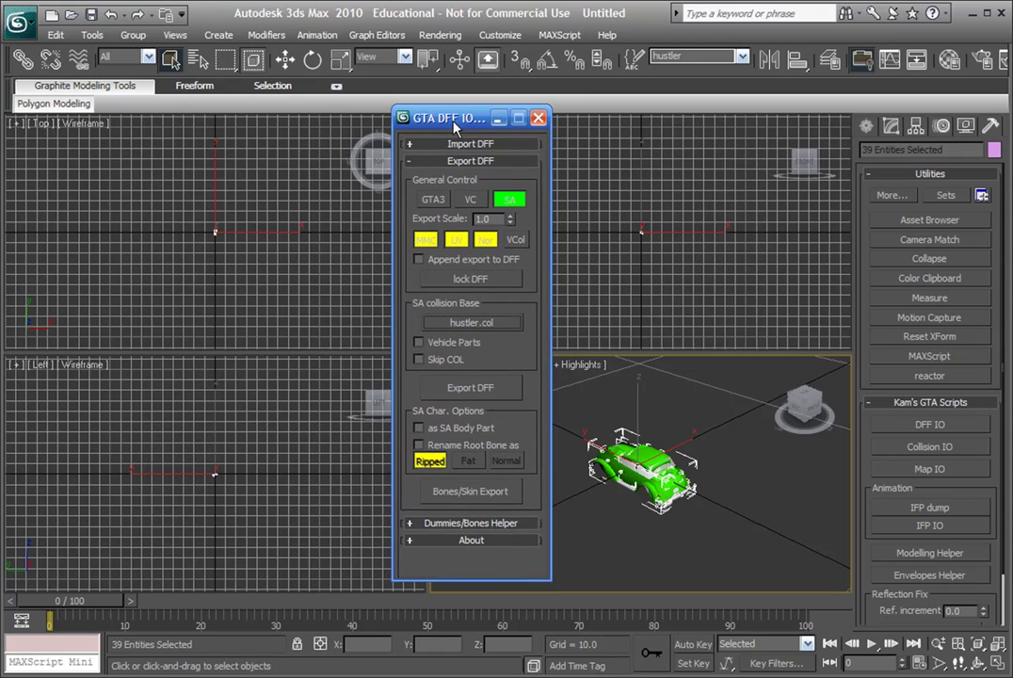
Step: Export the selected car as hustler.dff, overwriting the existing file of that name
click(482, 390)
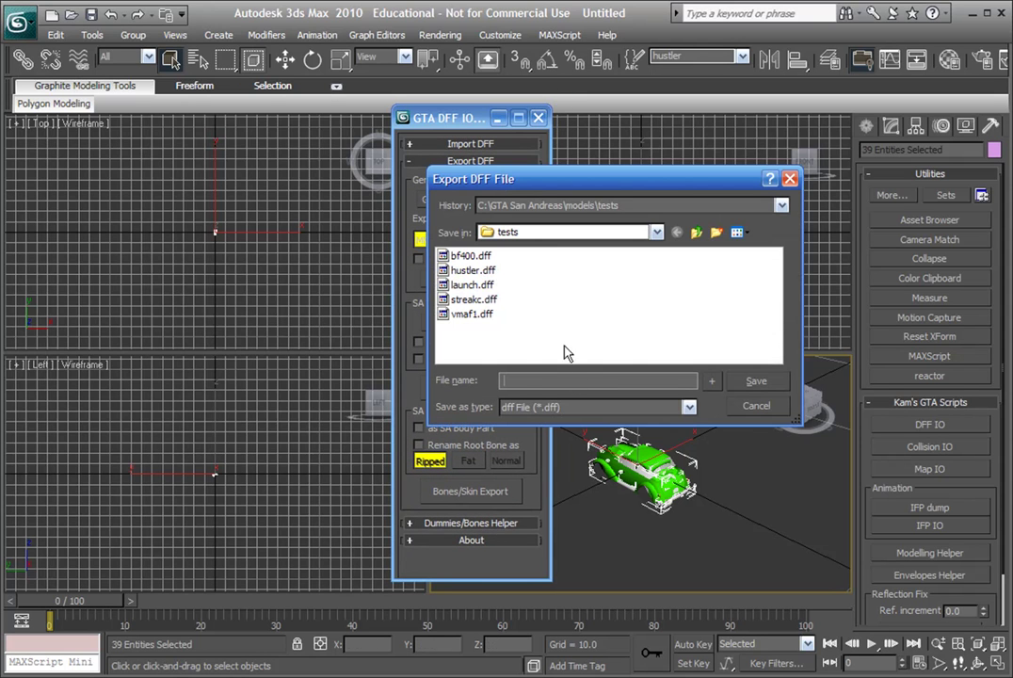
click(473, 270)
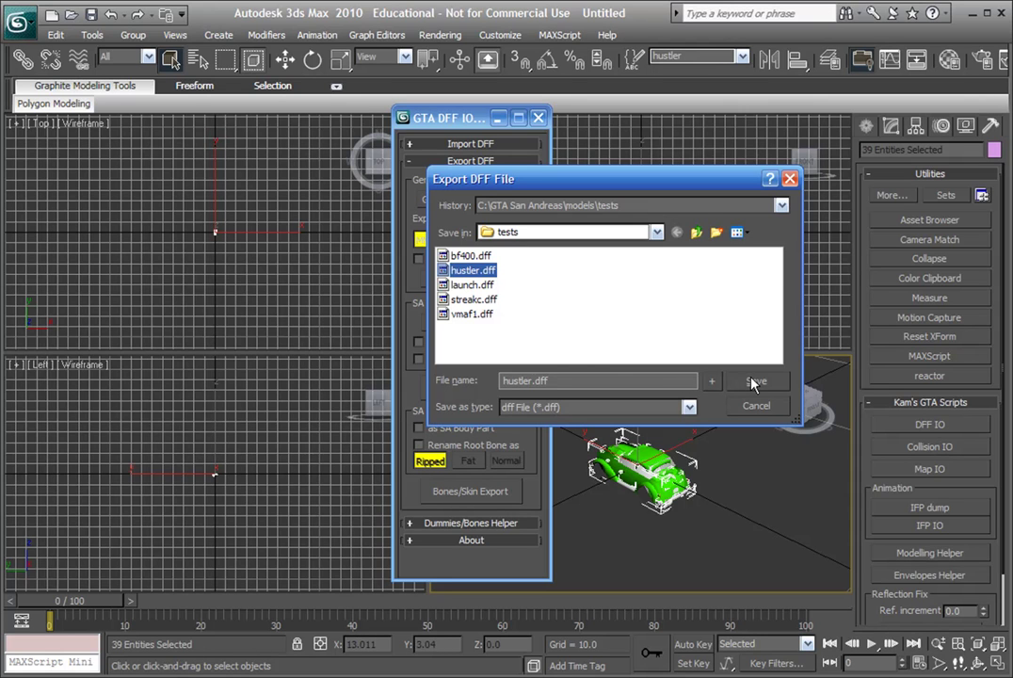
click(696, 232)
click(697, 232)
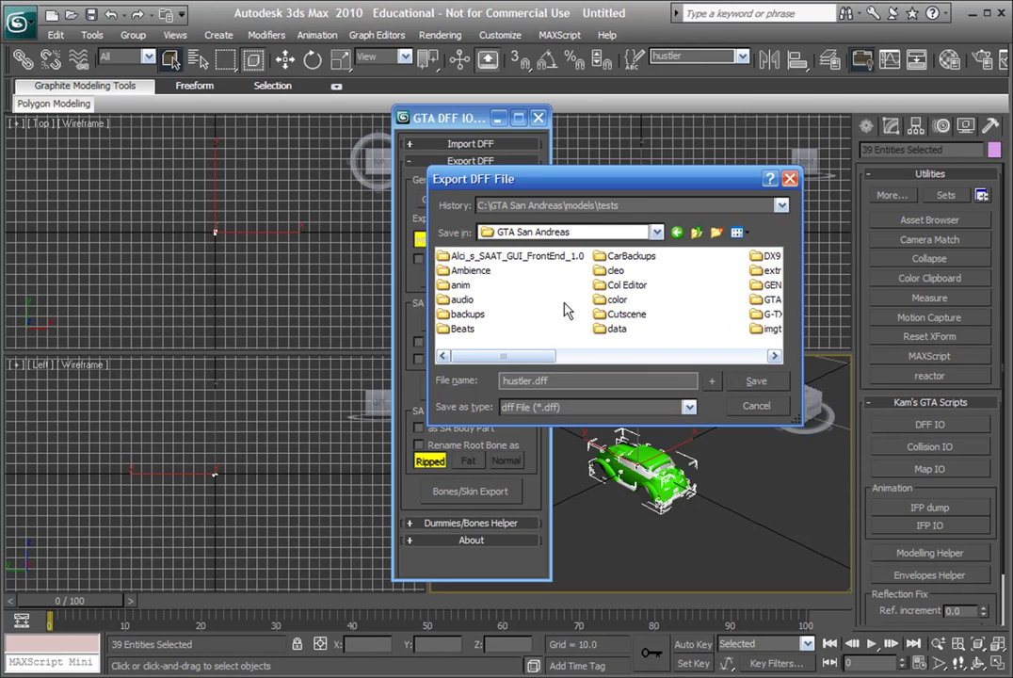
click(756, 380)
click(455, 315)
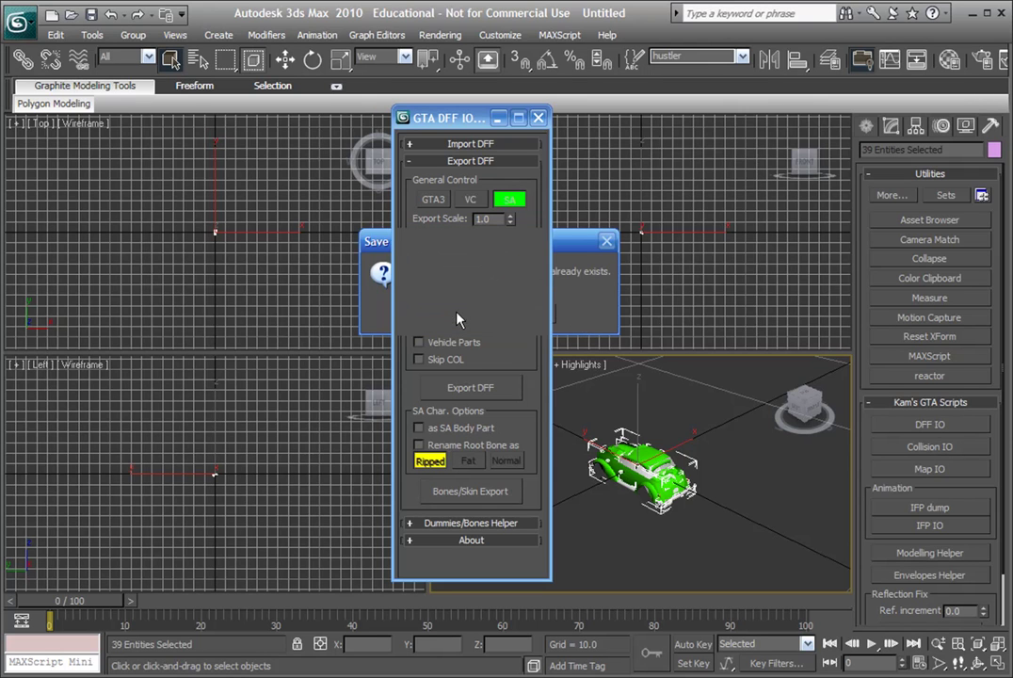
mouse_move(455, 119)
mouse_down()
mouse_move(471, 146)
mouse_move(450, 133)
mouse_up()
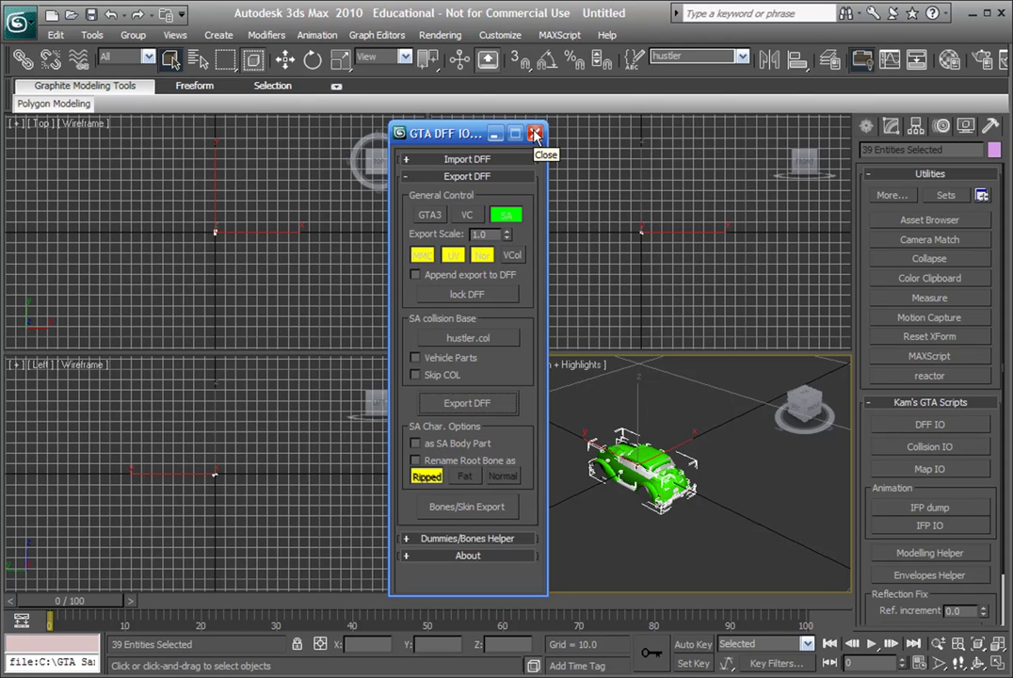
drag(440, 133, 395, 126)
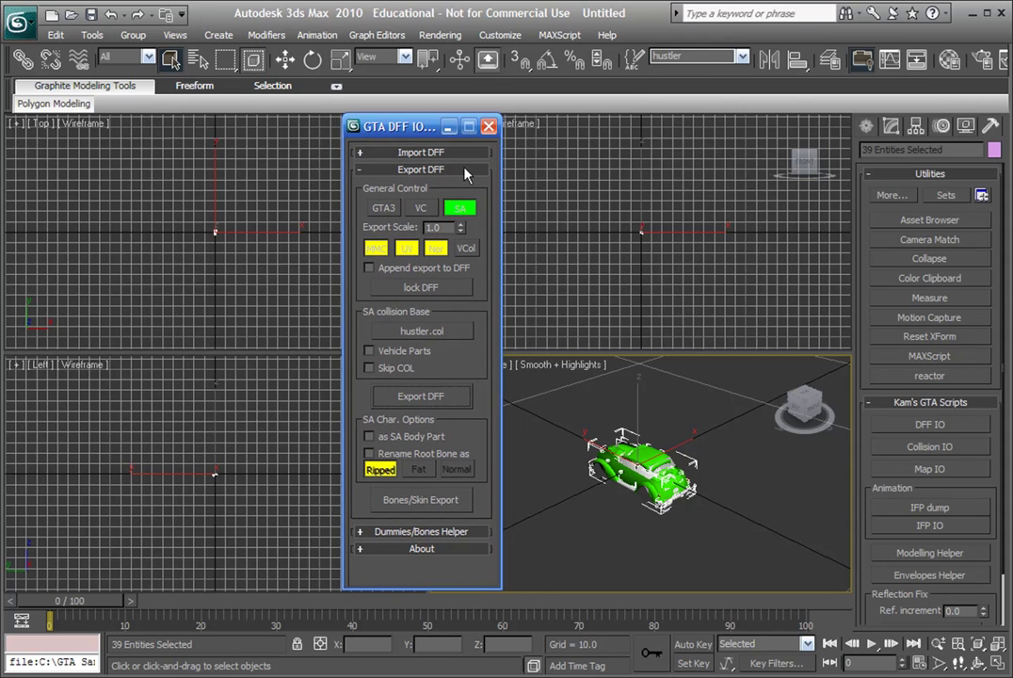